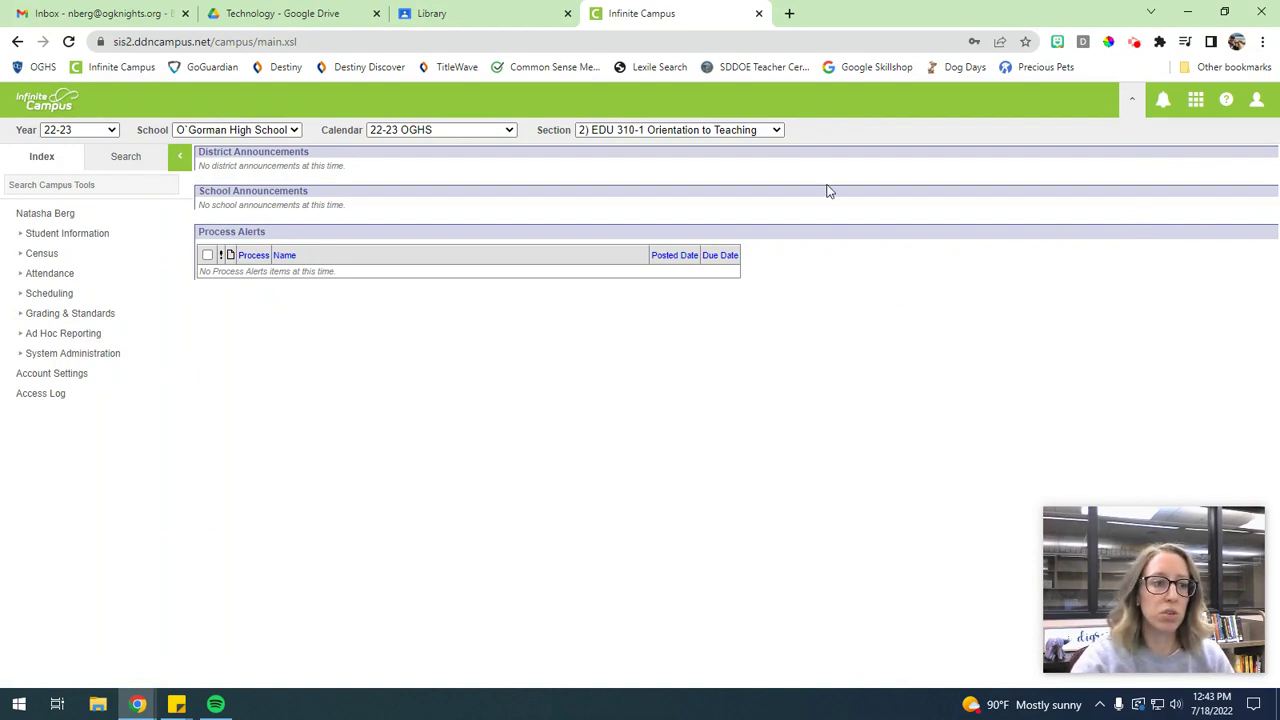
Step: Open the Instruction Grade Book with the Gradebook task for section 2) EDU 310-1
left_click(1198, 106)
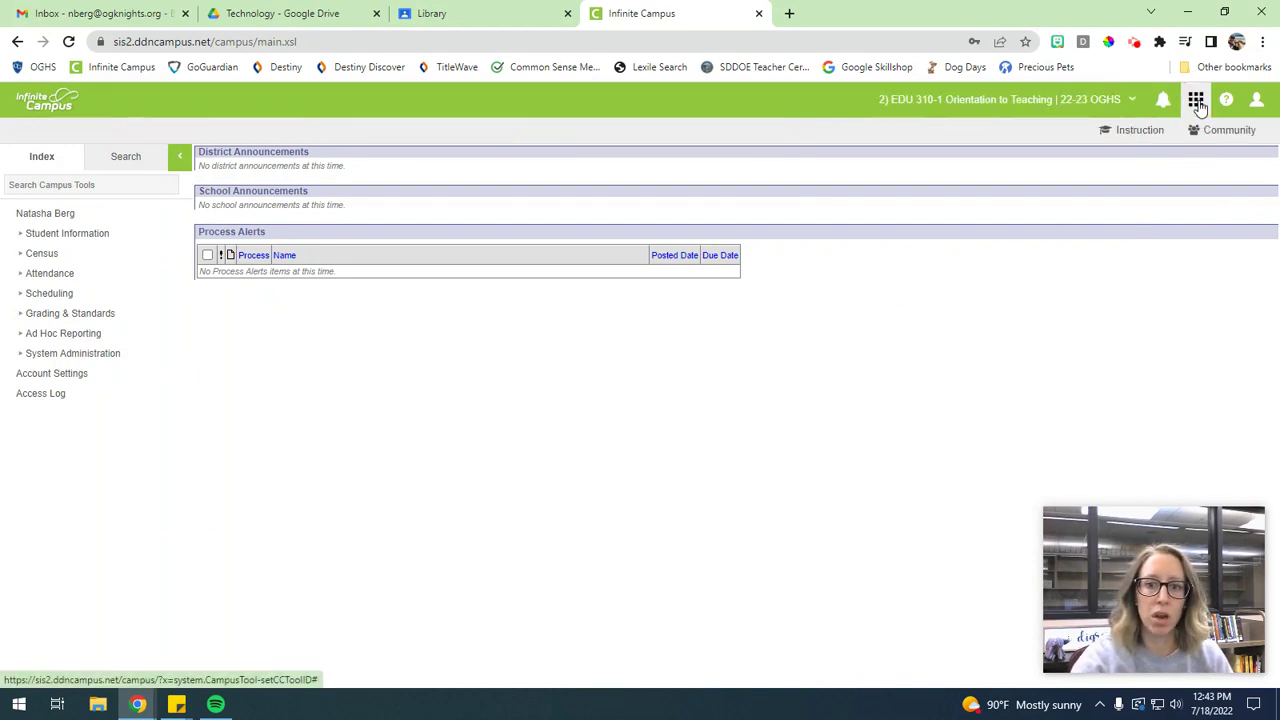
left_click(1141, 134)
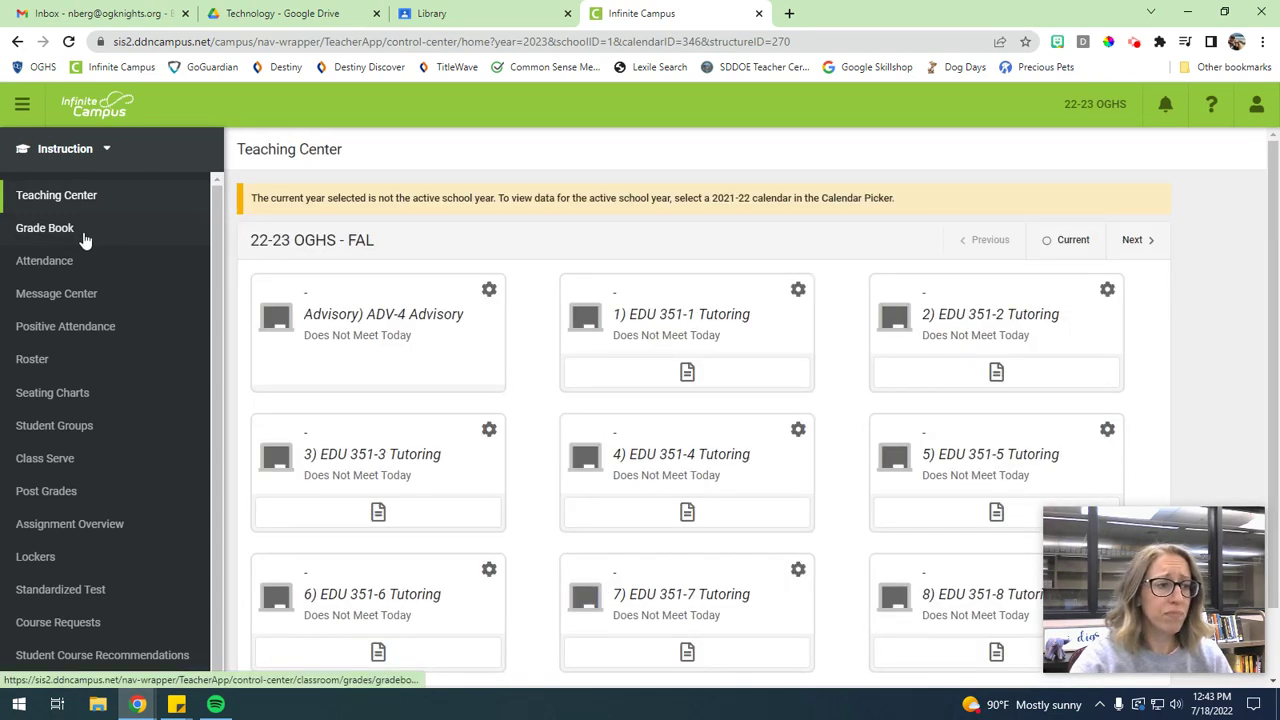
left_click(84, 232)
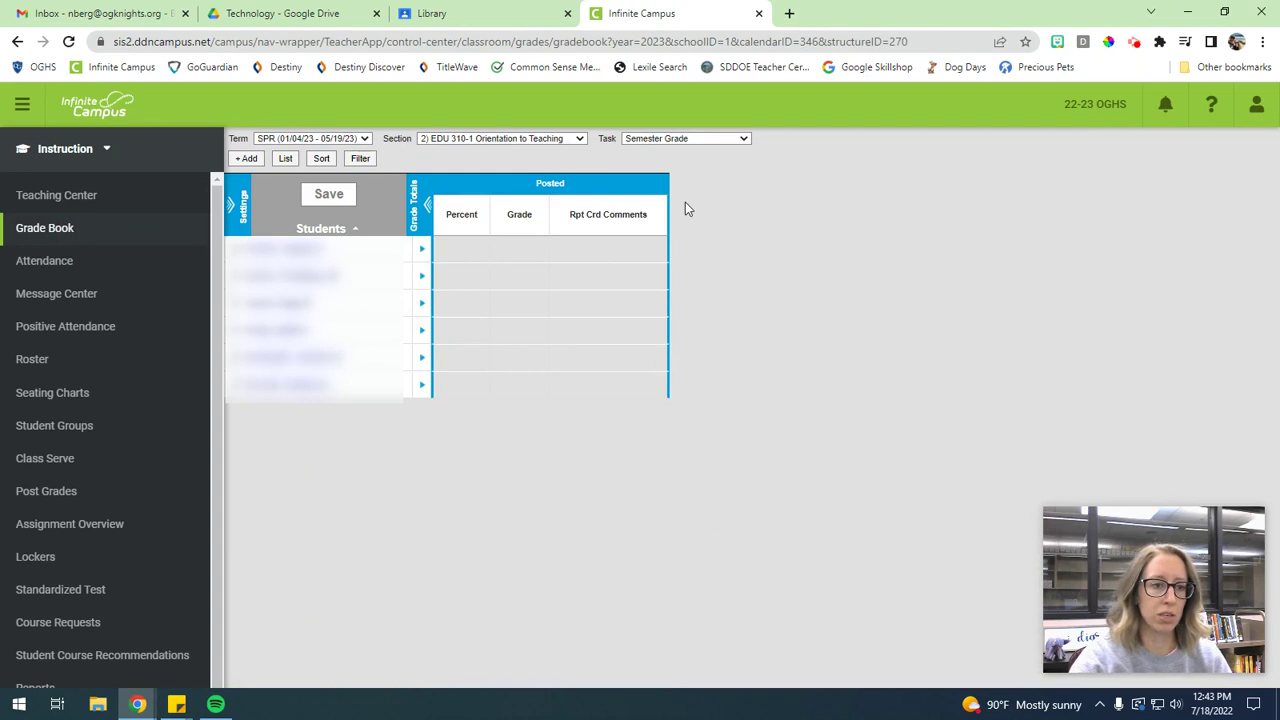
left_click(707, 140)
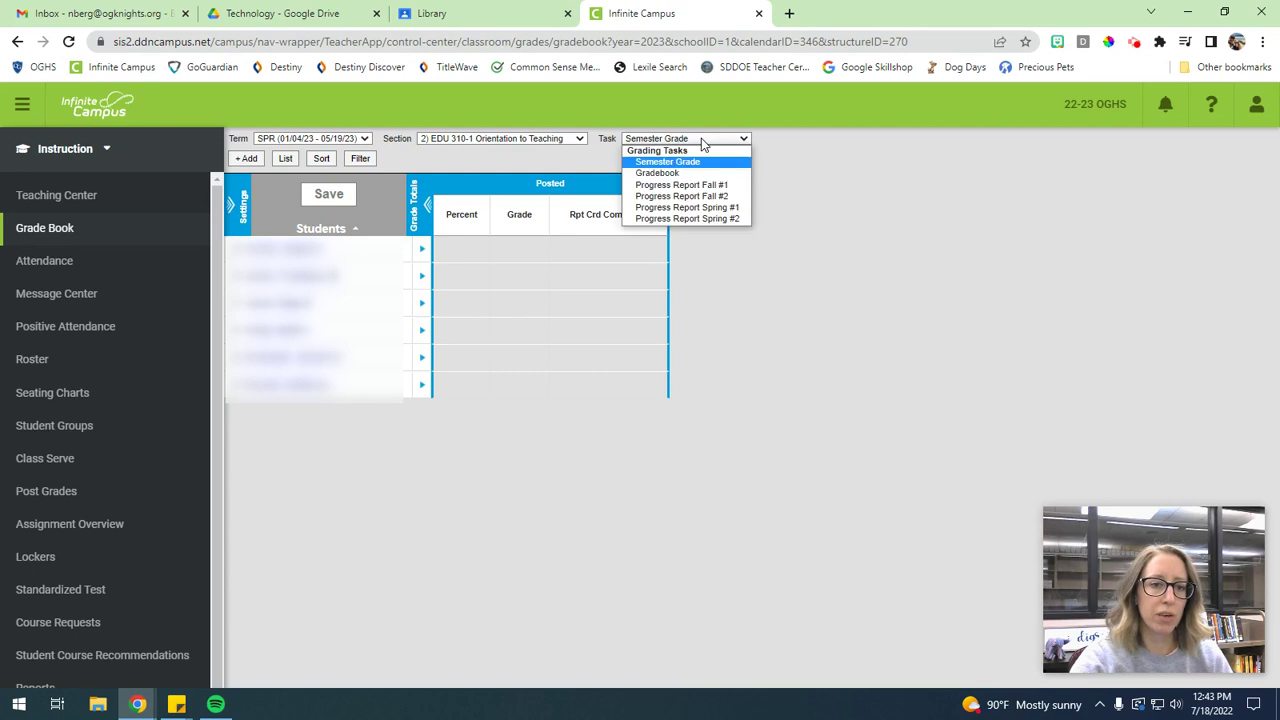
left_click(660, 173)
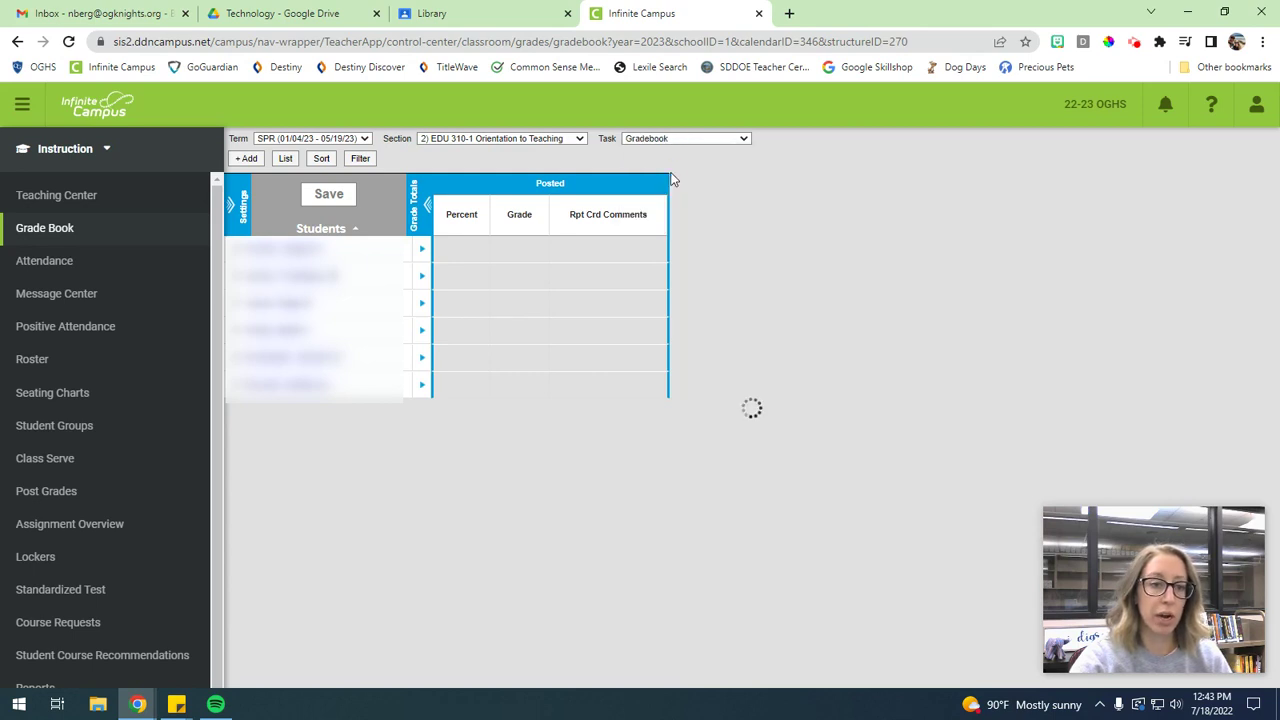
left_click(540, 143)
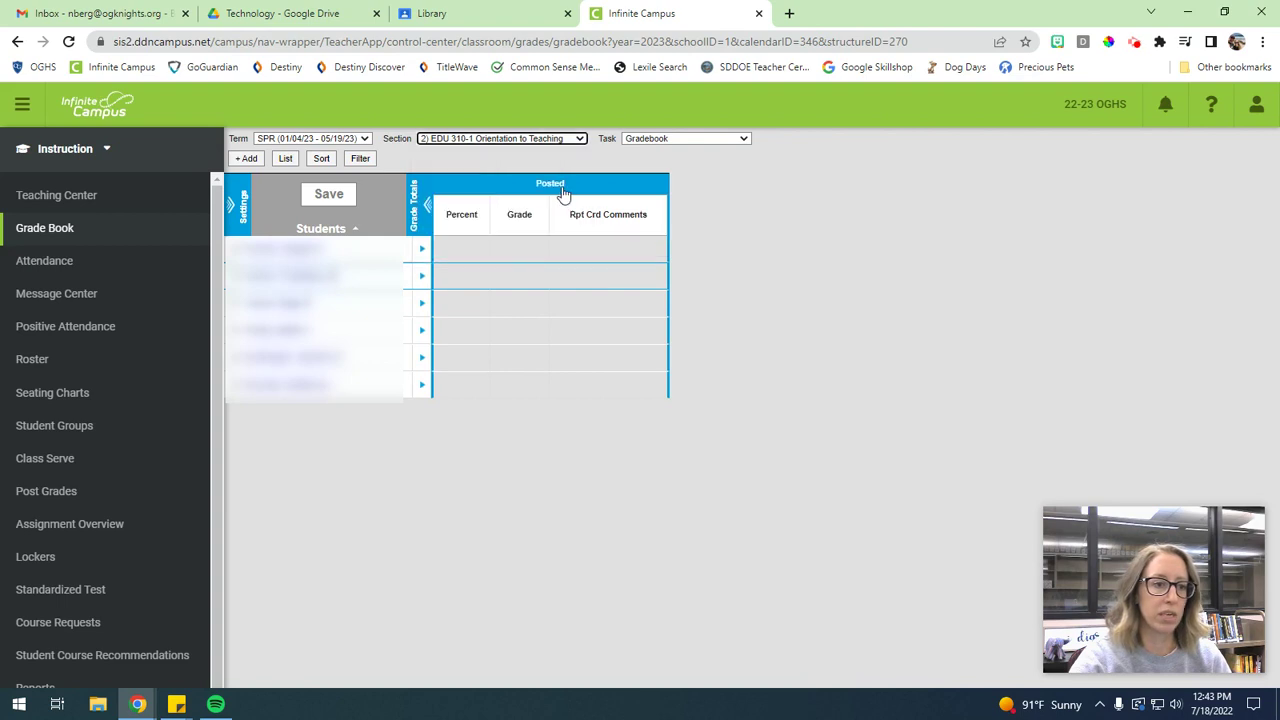
Step: Keep section EDU 310-1 Orientation to Teaching and expand the gradebook Settings panel
left_click(565, 186)
left_click(237, 205)
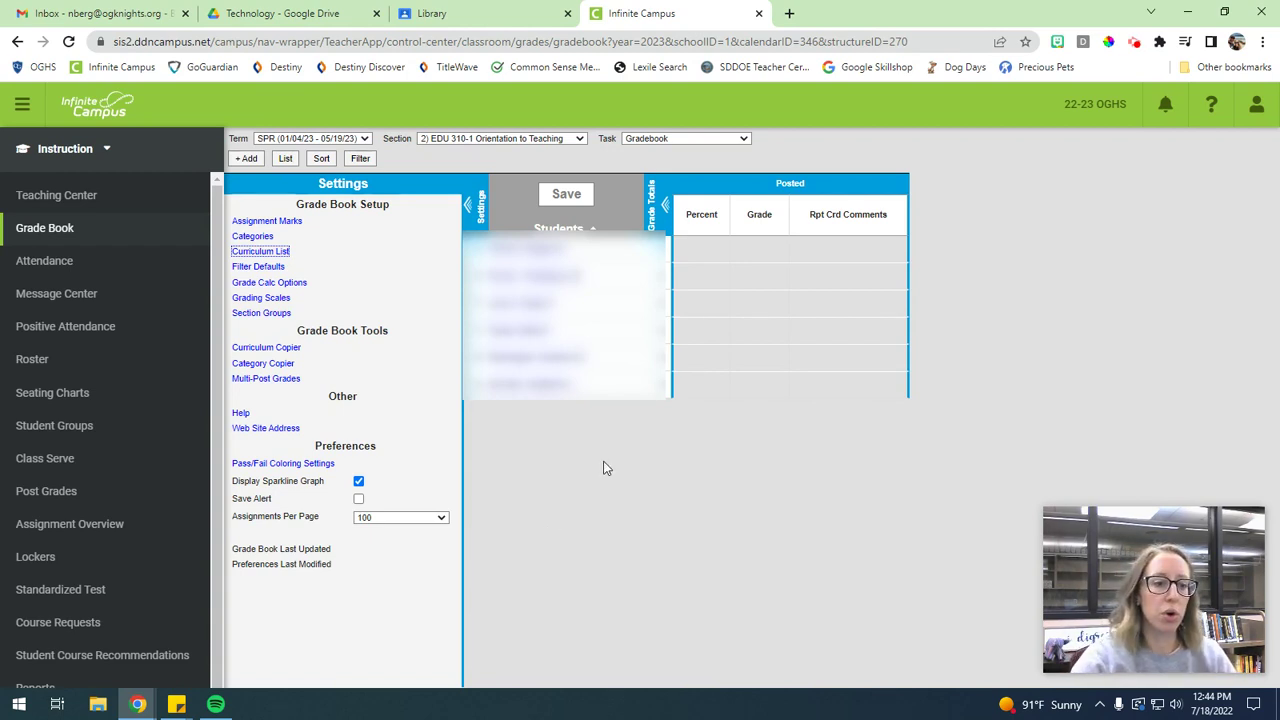
left_click(466, 208)
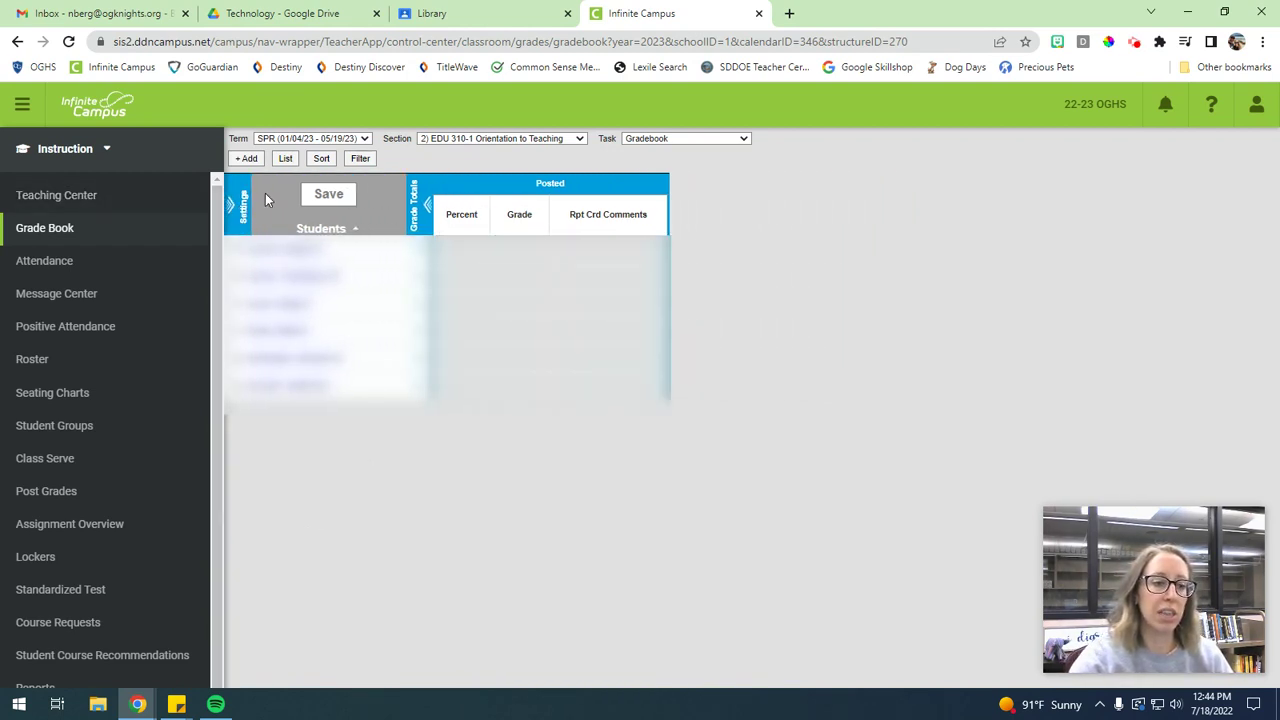
left_click(238, 207)
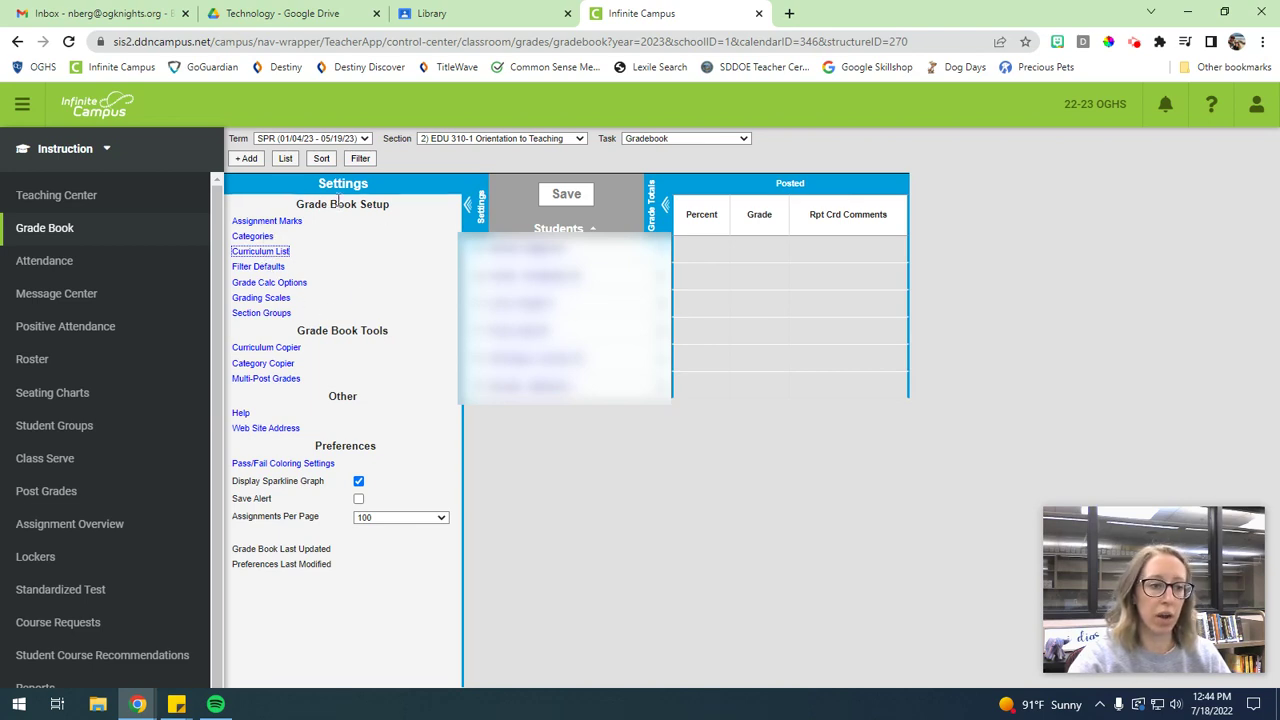
Step: Show the Category List filtered to section 2) EDU 310-1 Orientation to Teaching
left_click(252, 238)
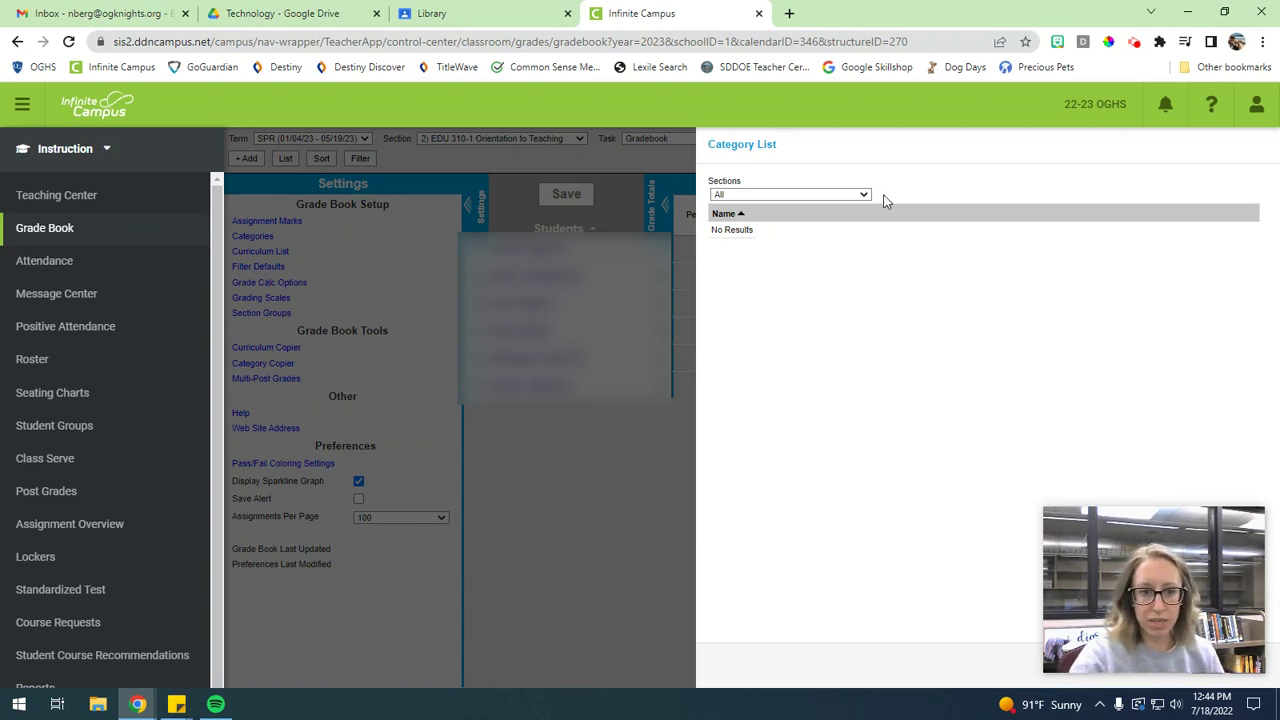
left_click(812, 195)
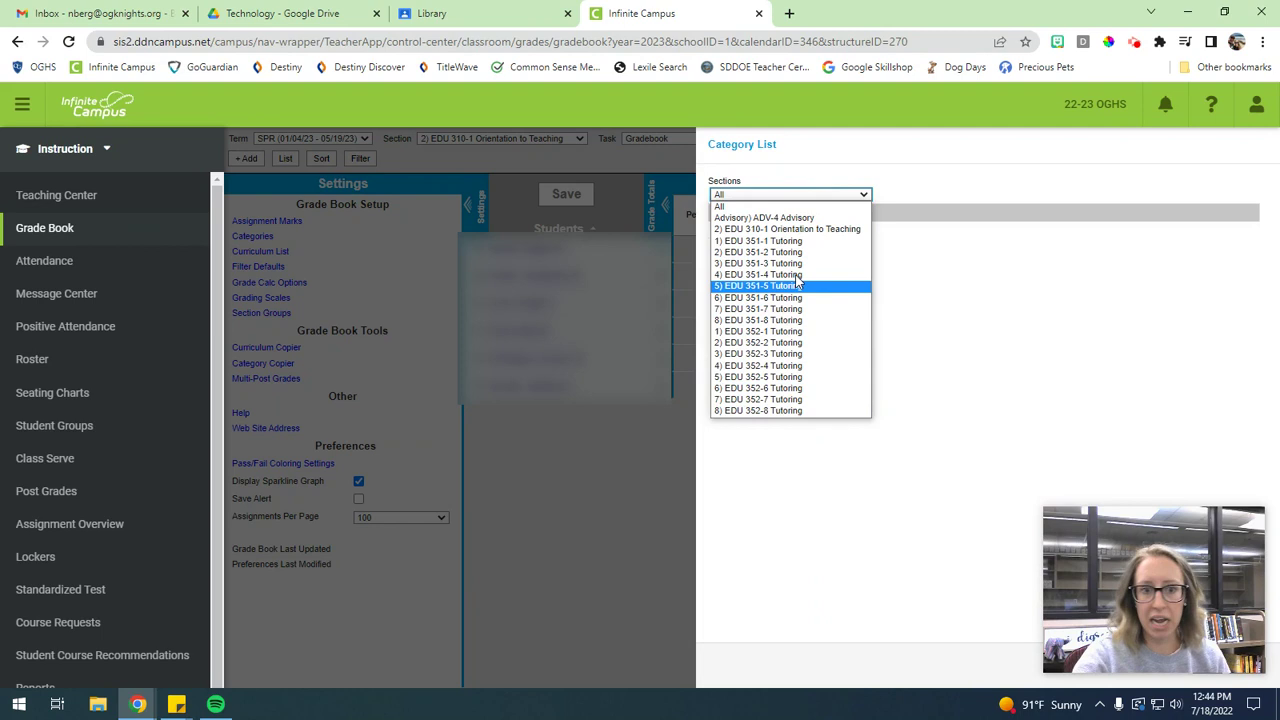
left_click(826, 229)
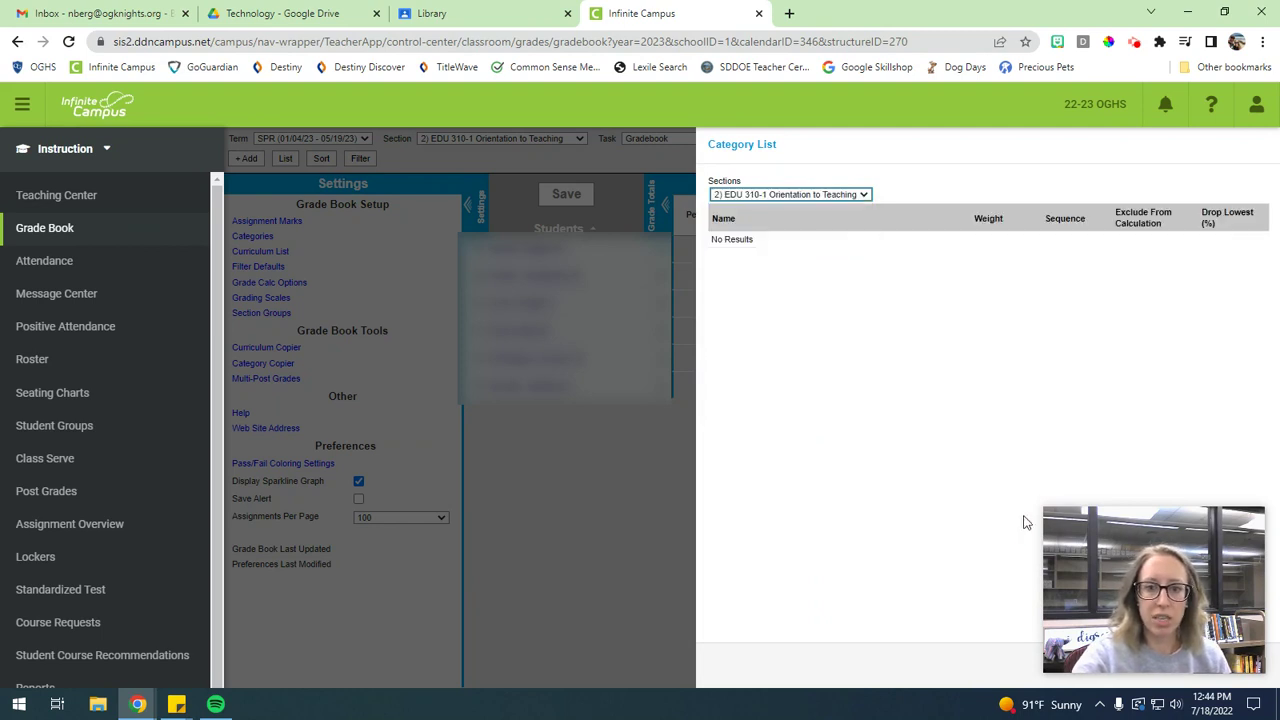
left_click_drag(1182, 530, 145, 533)
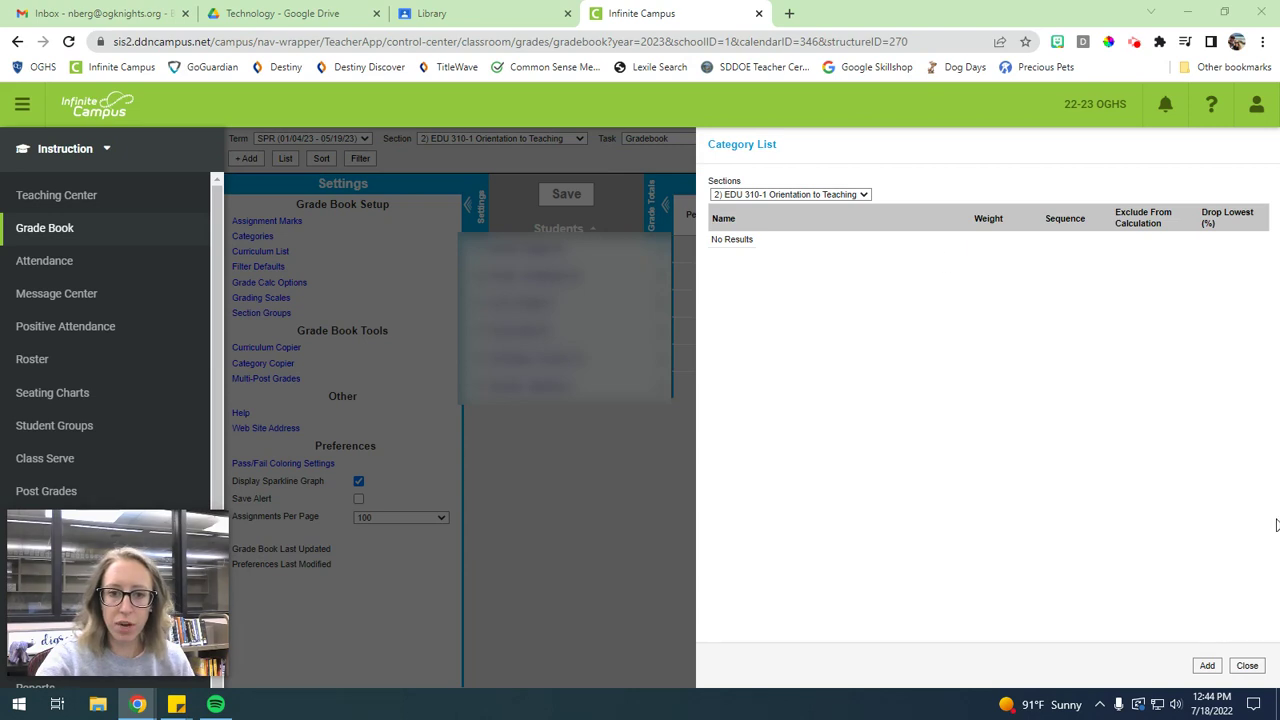
Step: Add a new category named Semester Test with a weight of 10
left_click(1206, 666)
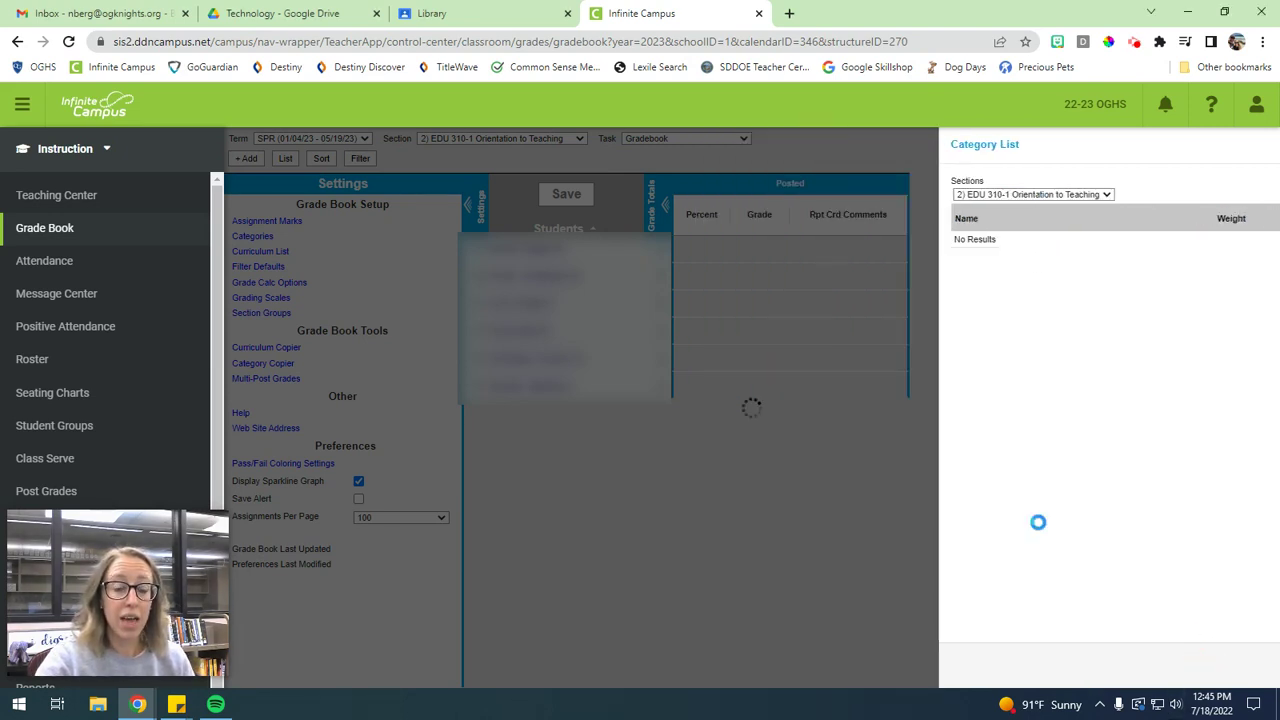
scroll(490, 433, "down", 2)
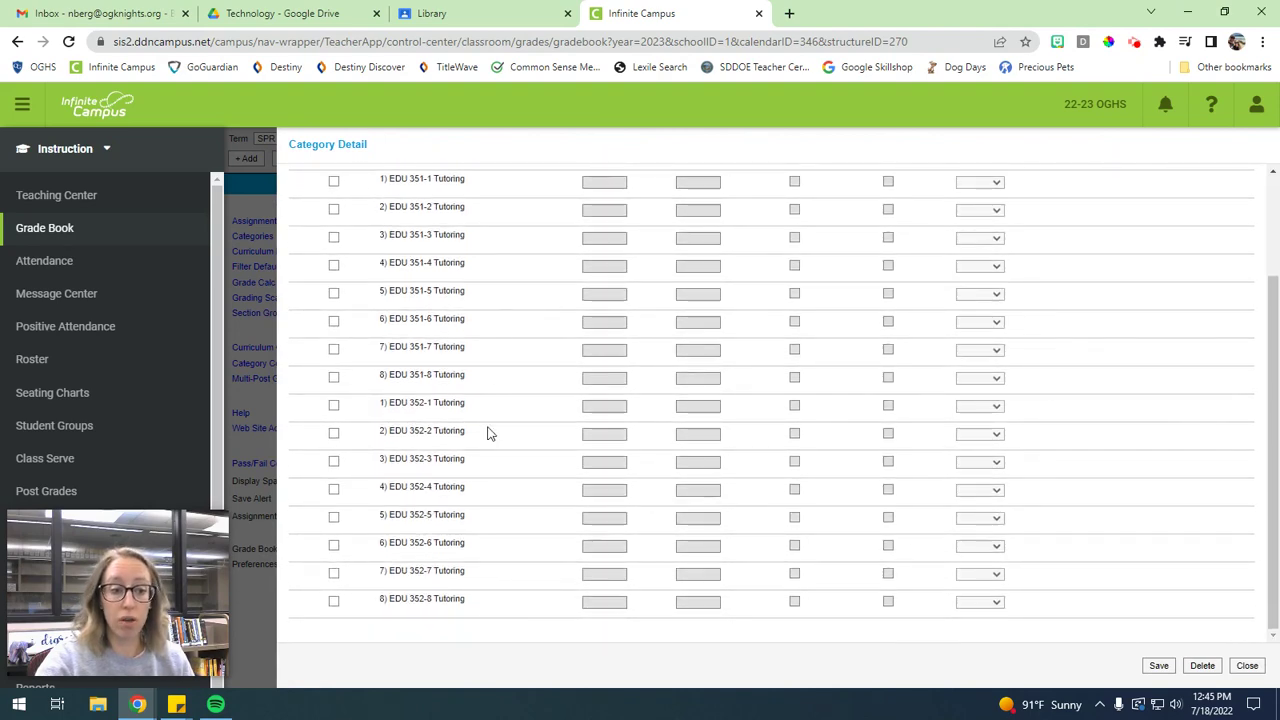
scroll(480, 614, "up", 2)
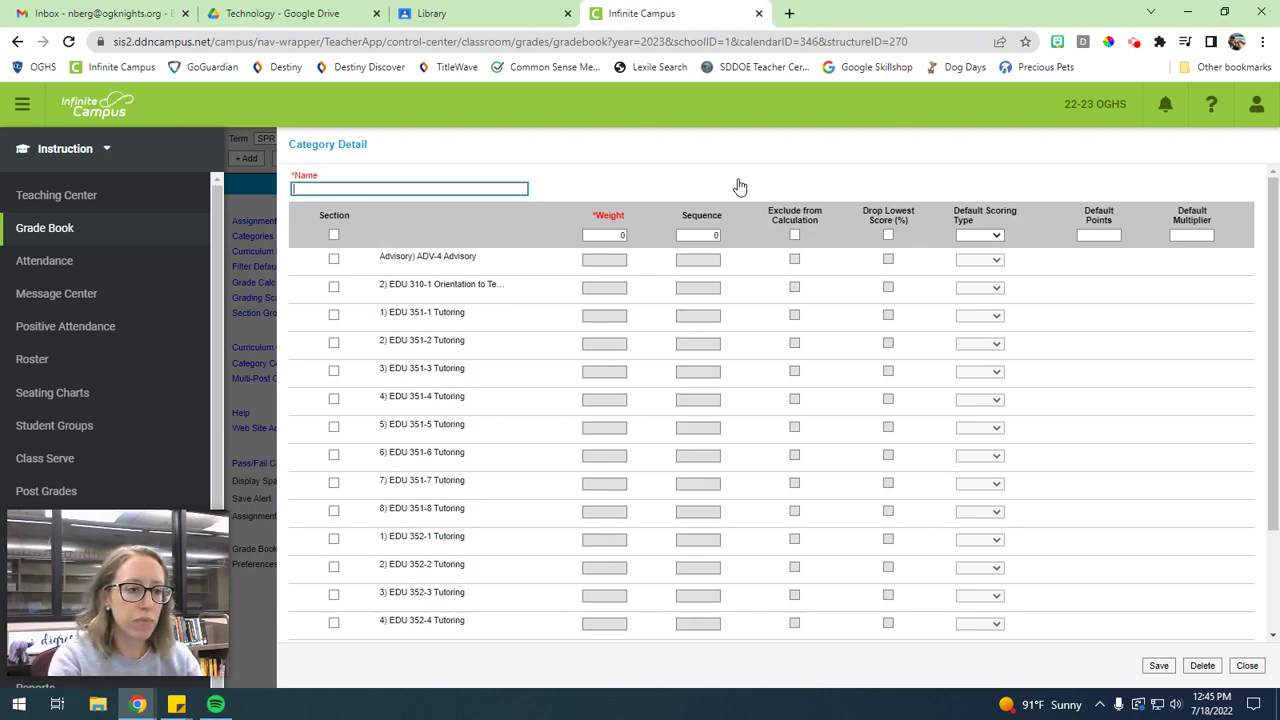
type("Semester Test")
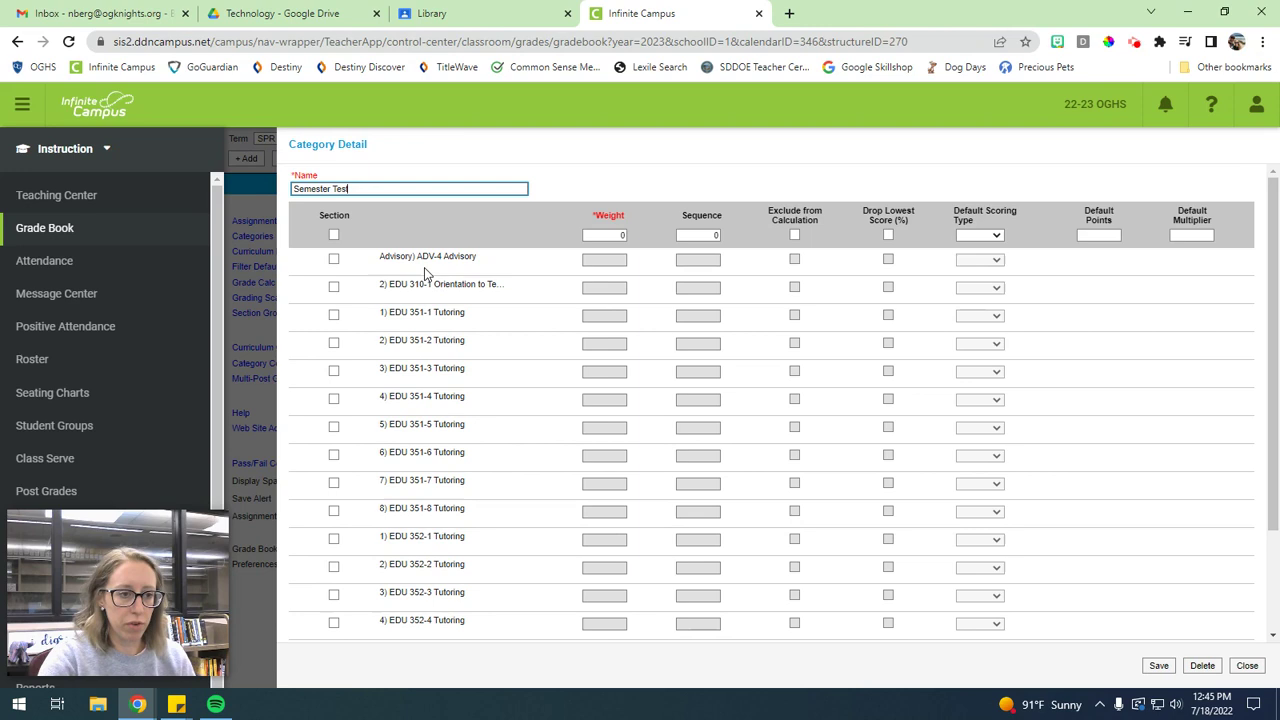
left_click(622, 235)
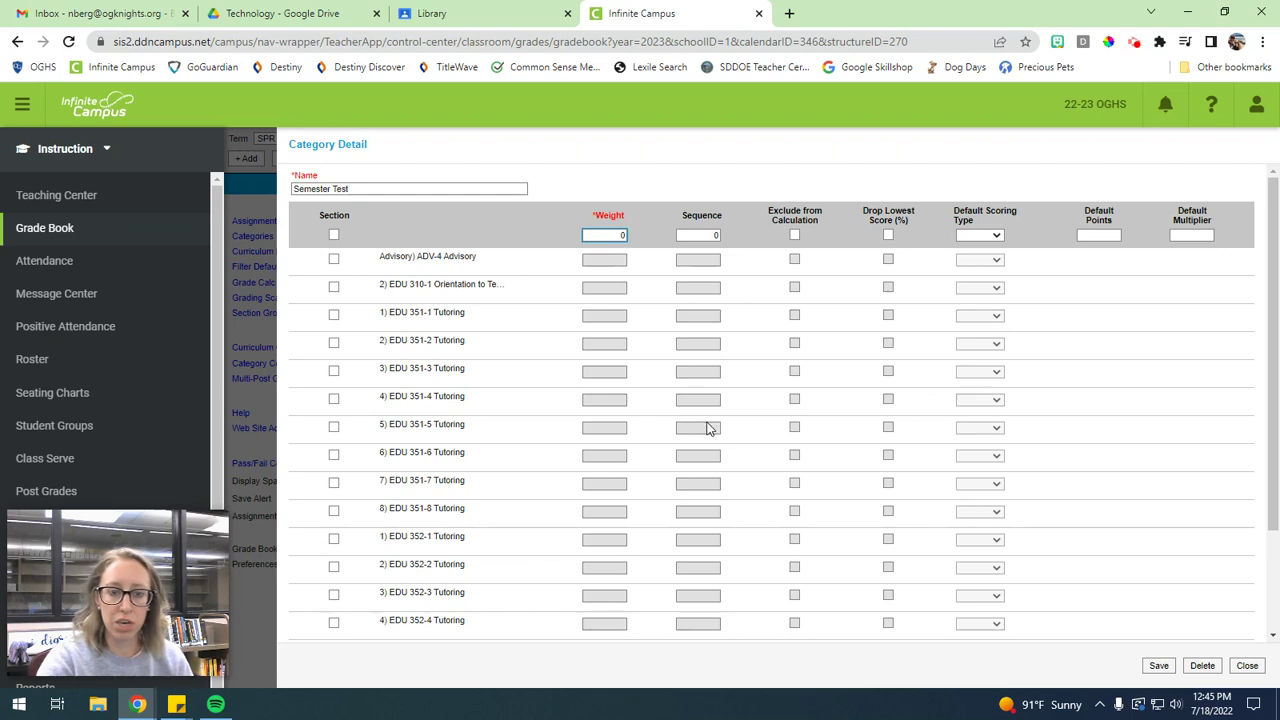
left_click(538, 242)
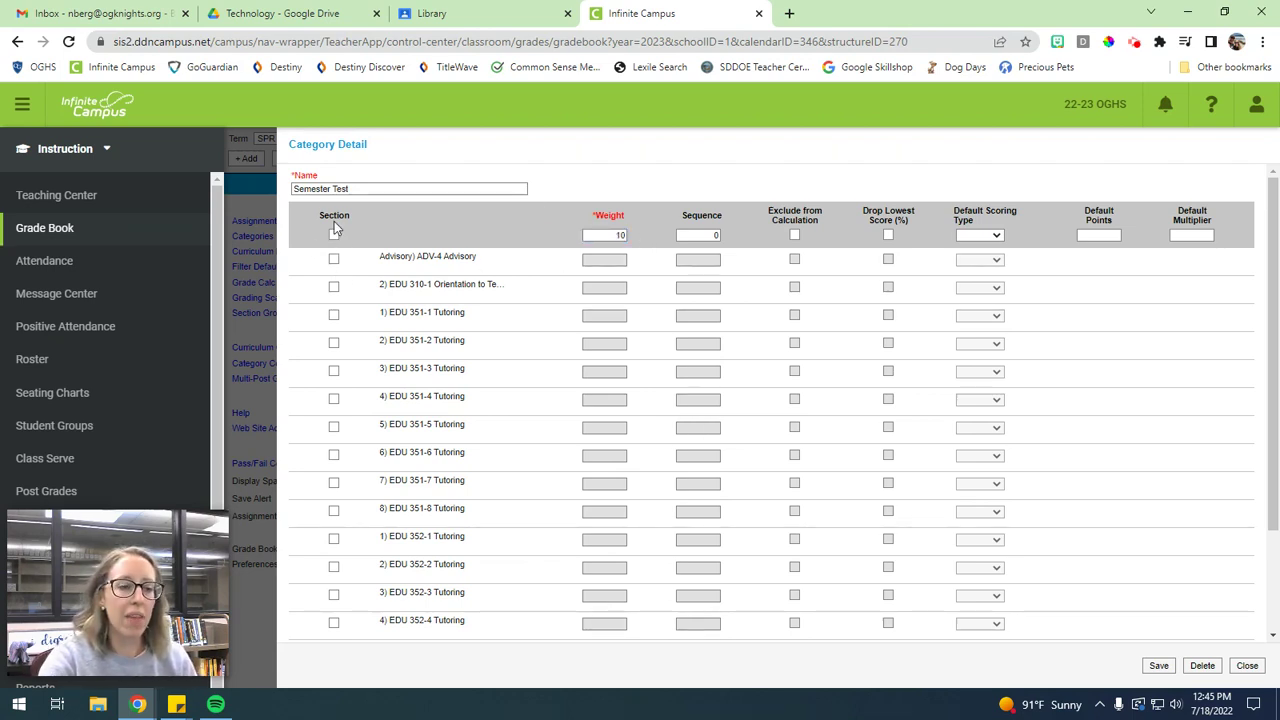
scroll(337, 606, "down", 3)
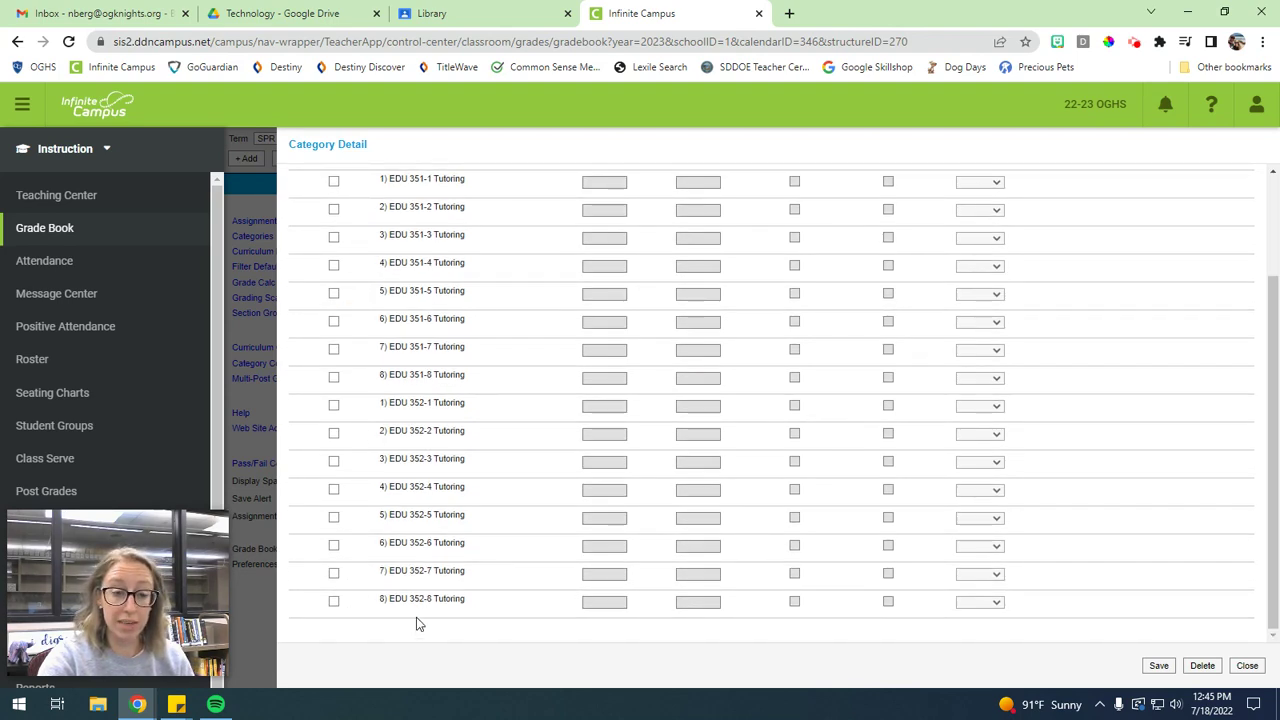
scroll(418, 590, "up", 5)
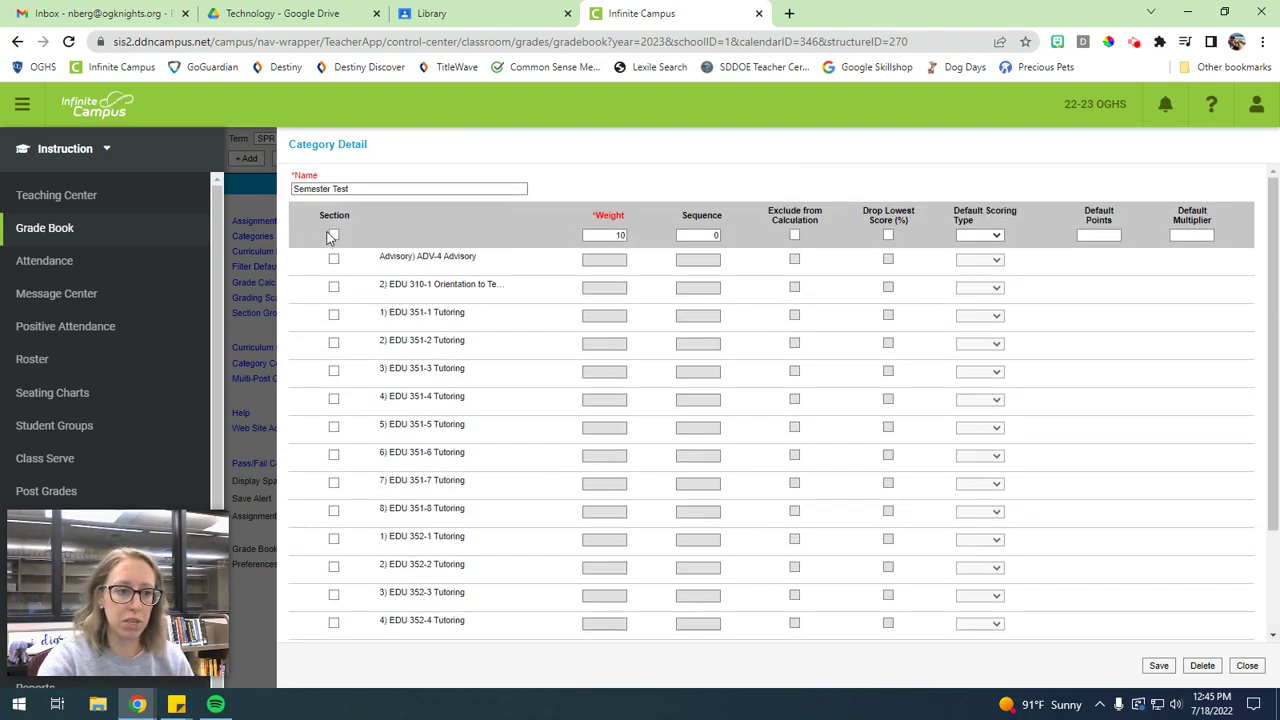
left_click(333, 236)
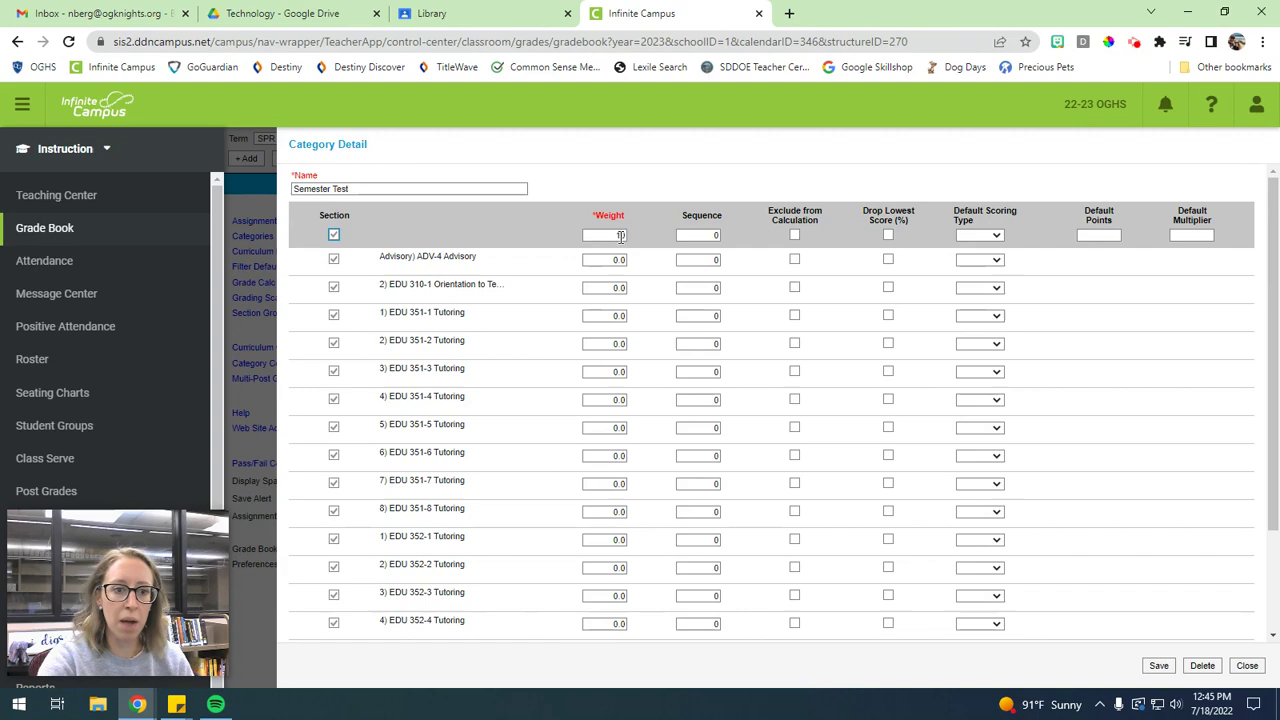
left_click(620, 236)
type("10")
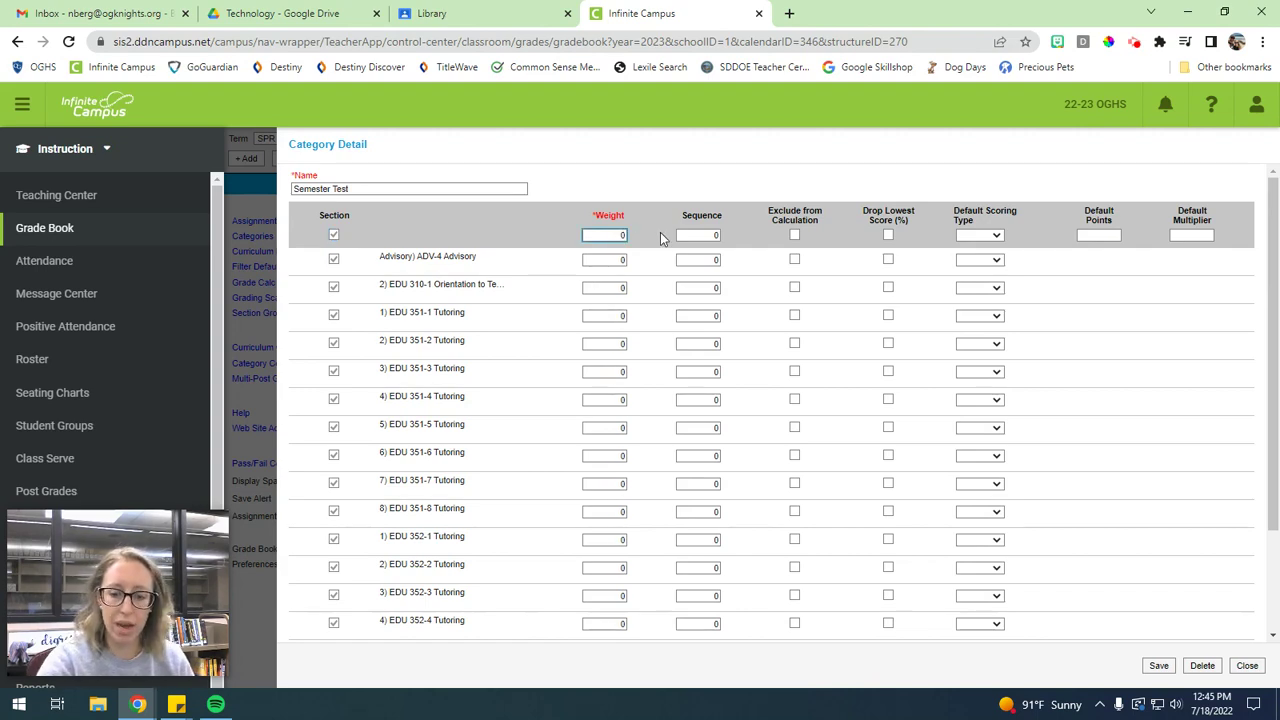
left_click(451, 219)
scroll(618, 284, "down", 3)
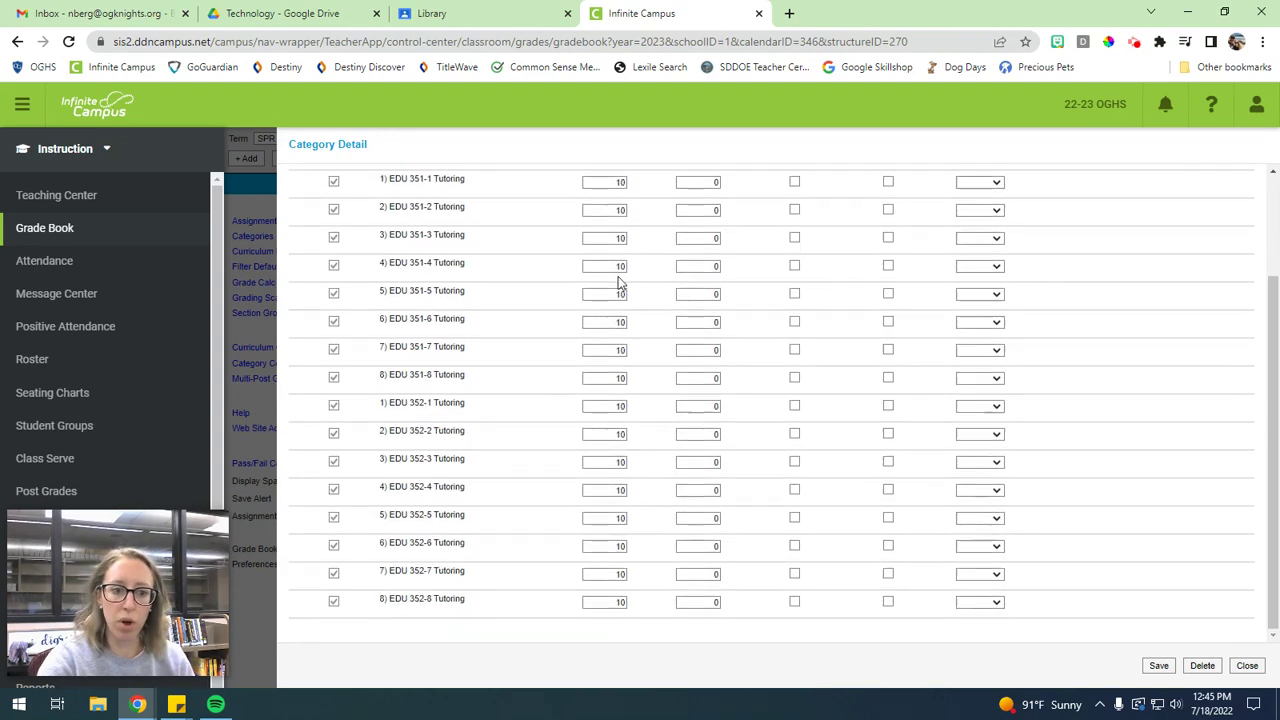
scroll(614, 366, "up", 5)
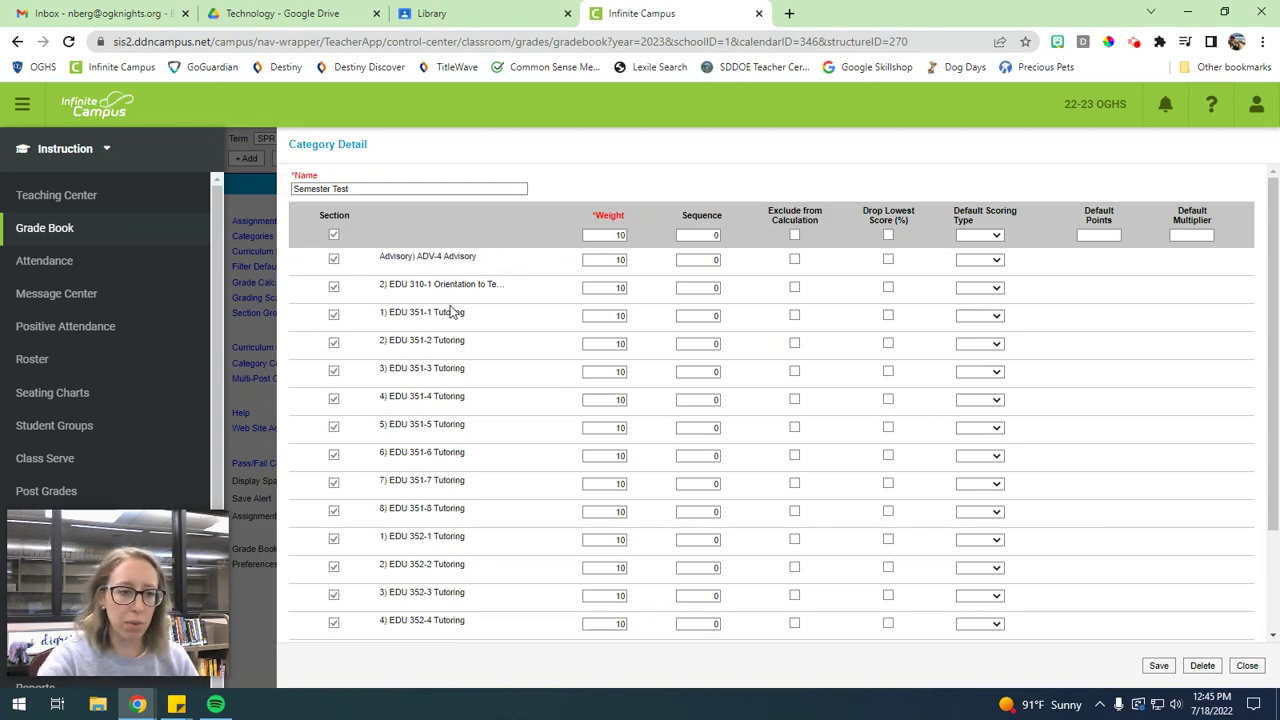
left_click(334, 237)
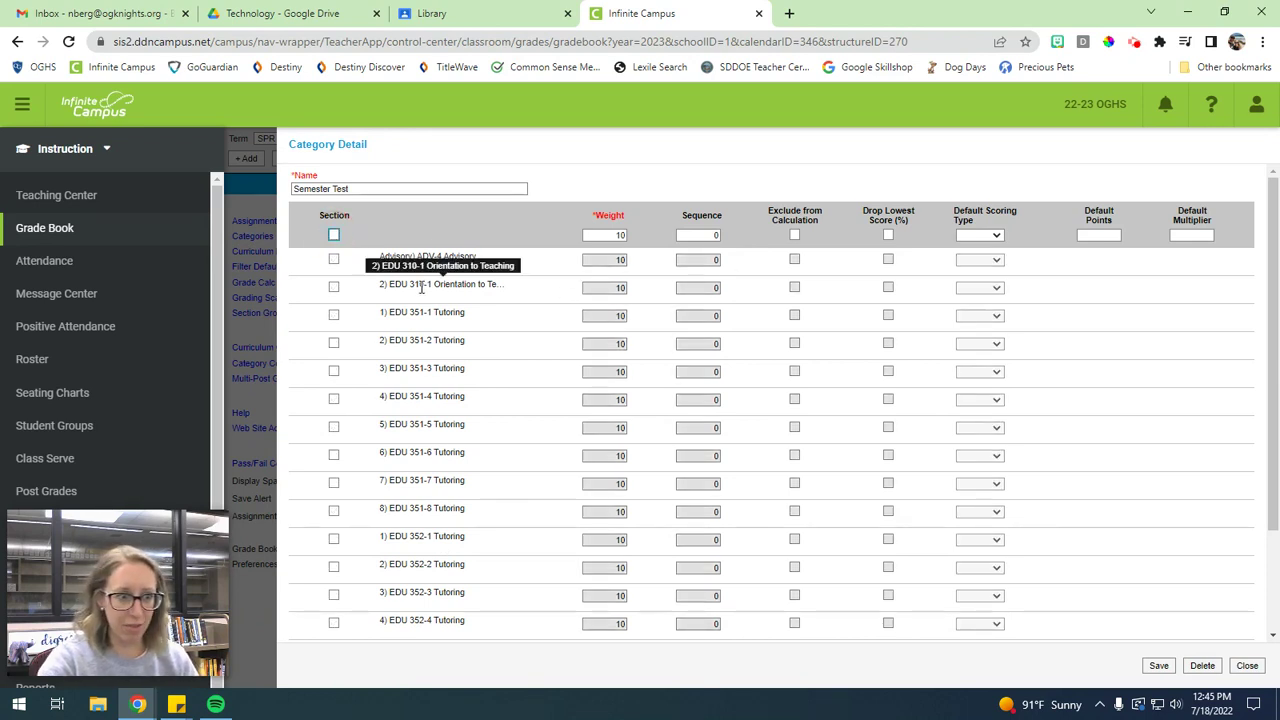
left_click(334, 234)
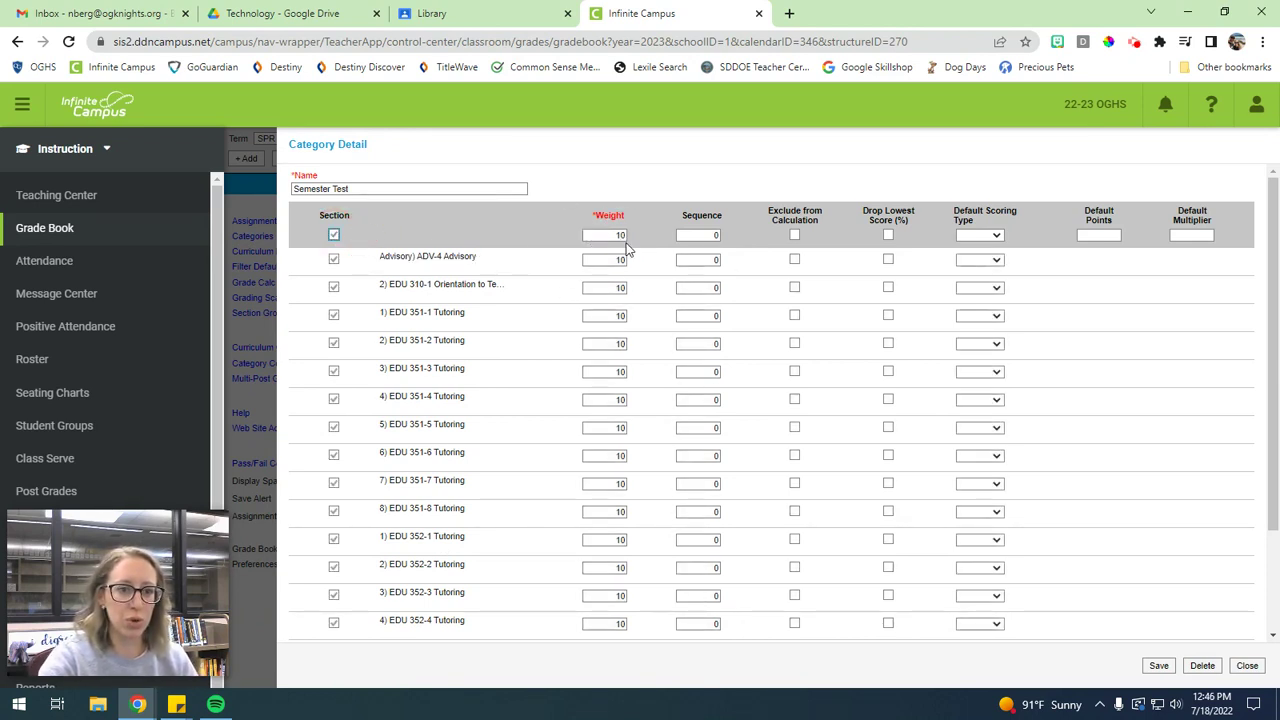
left_click(621, 236)
double_click(622, 236)
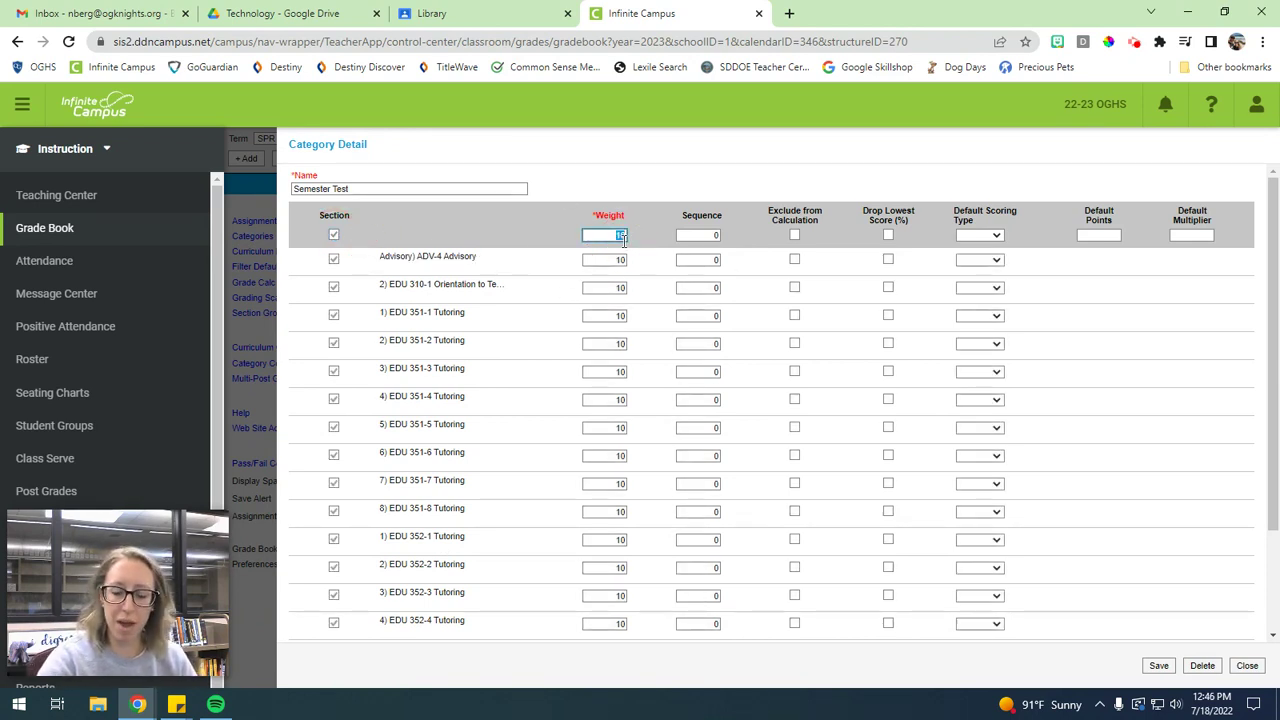
Step: Limit Semester Test to section 2) EDU 310-1 at weight 10 and save it
left_click(334, 235)
left_click(334, 287)
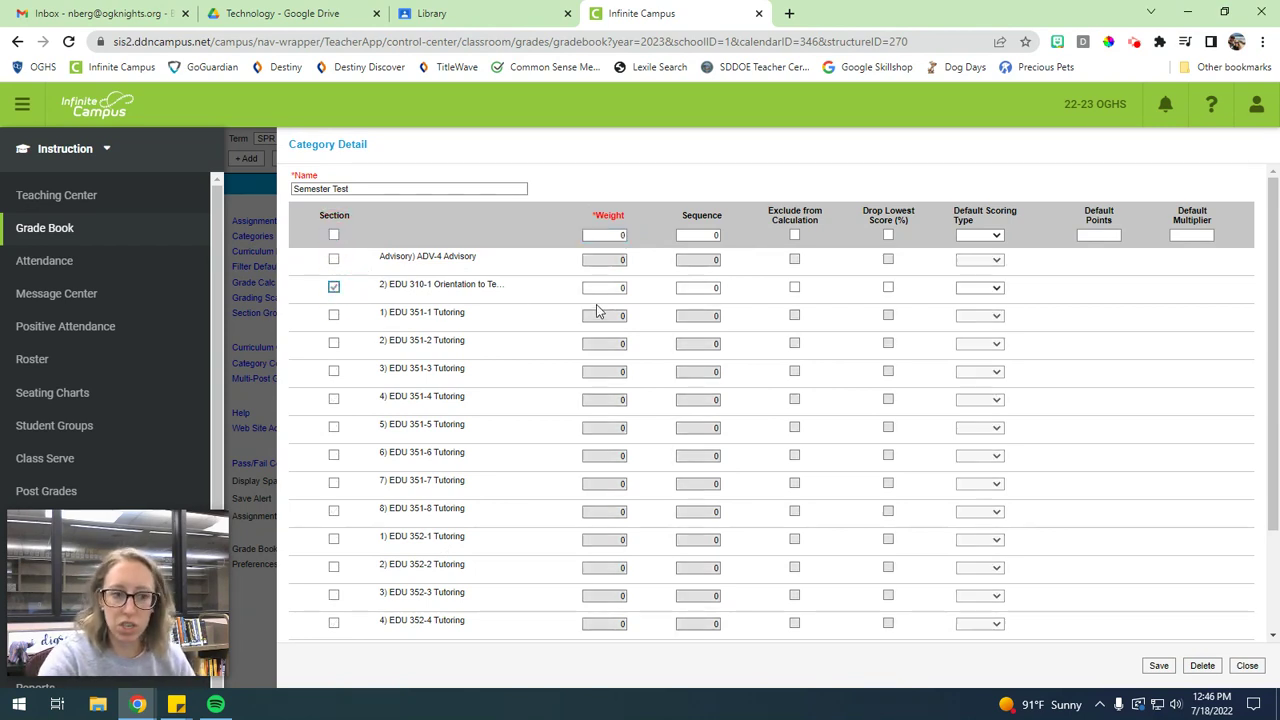
left_click(607, 235)
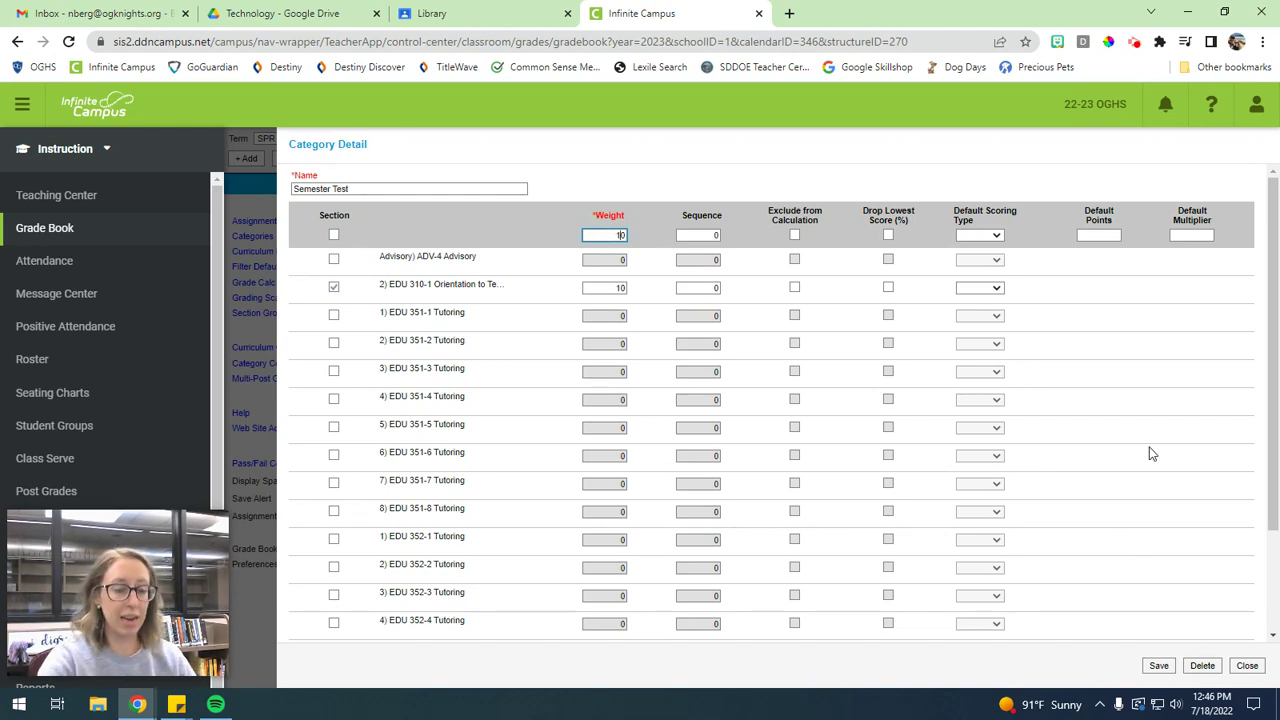
scroll(622, 404, "down", 3)
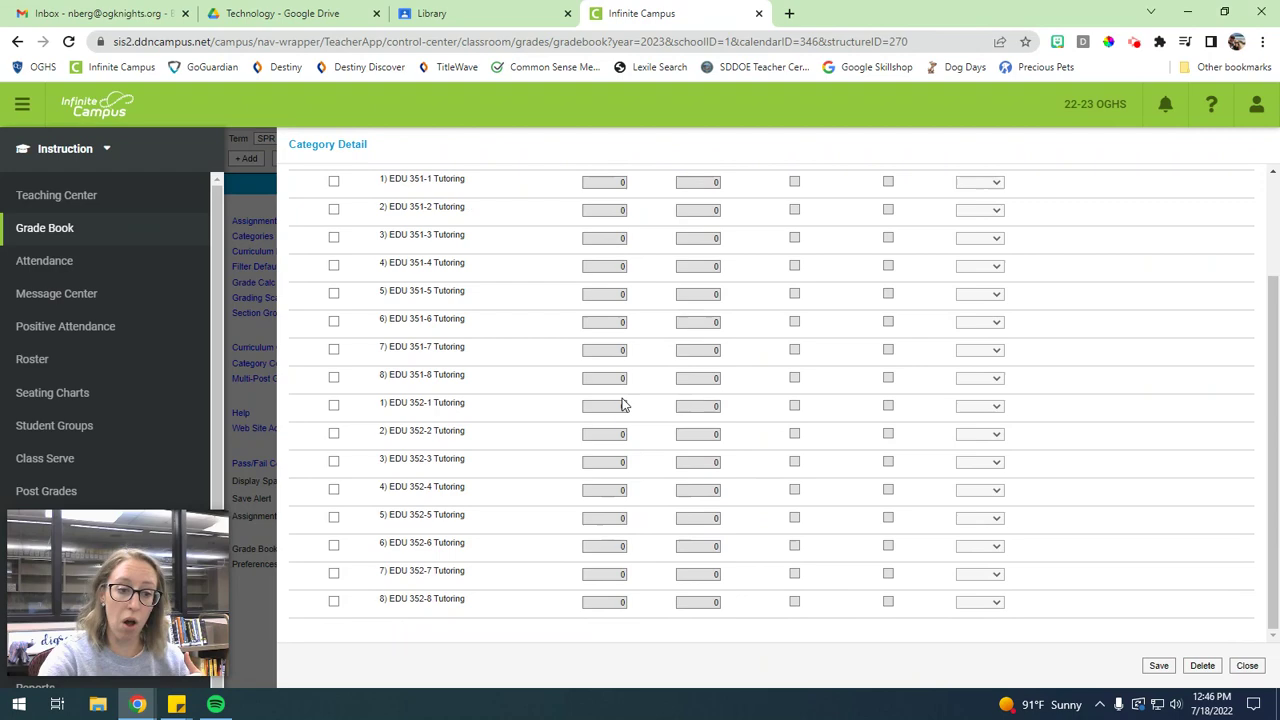
scroll(695, 595, "up", 3)
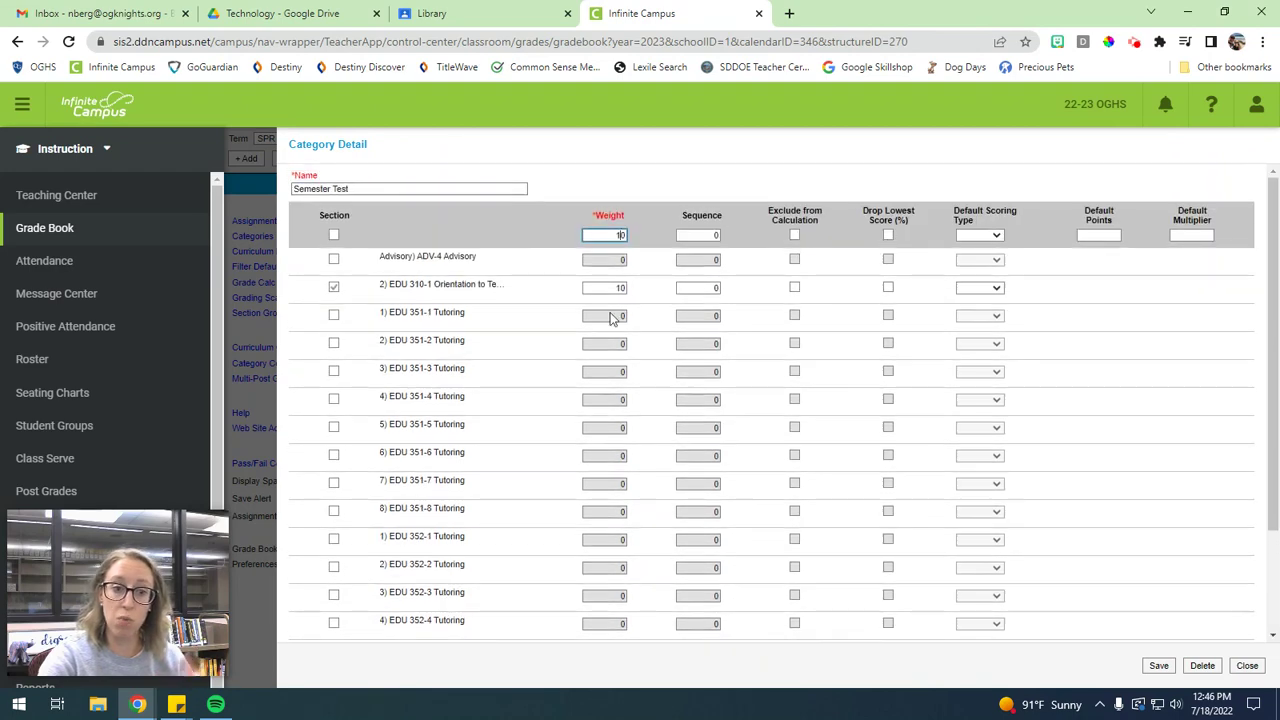
left_click(1158, 666)
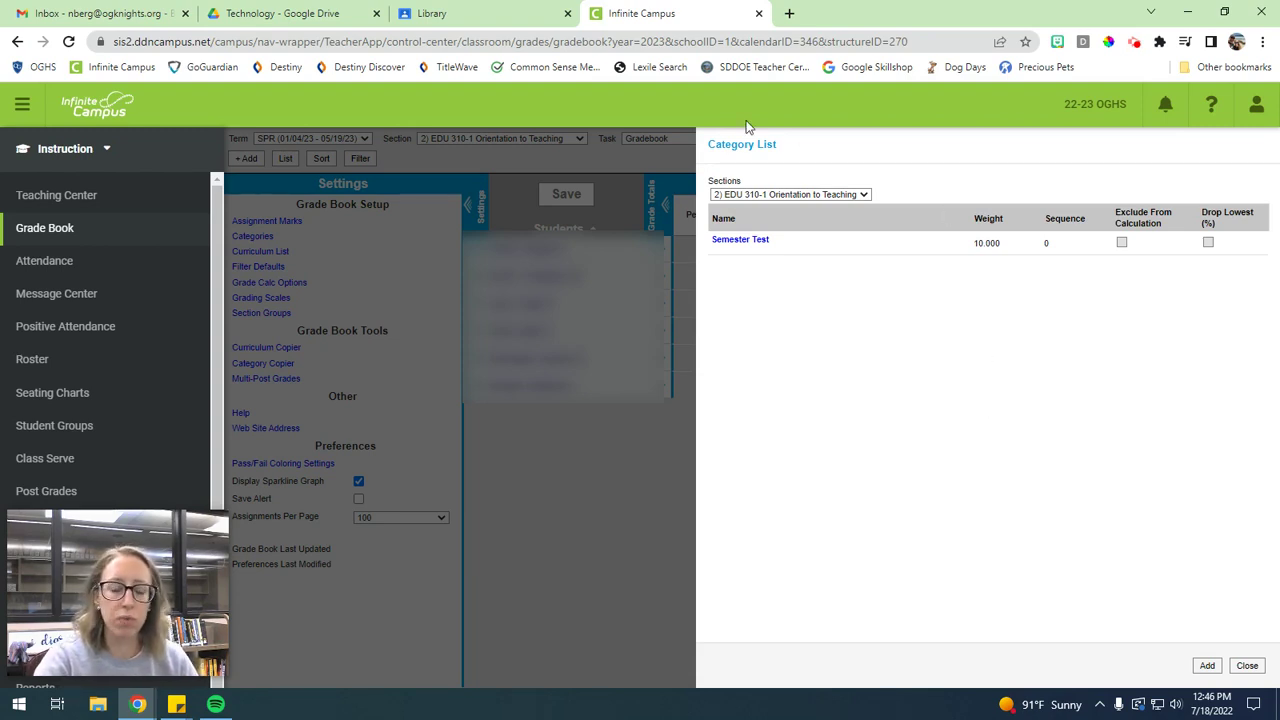
Step: Add a new category named Daily Work/Test/Essays
left_click(1207, 665)
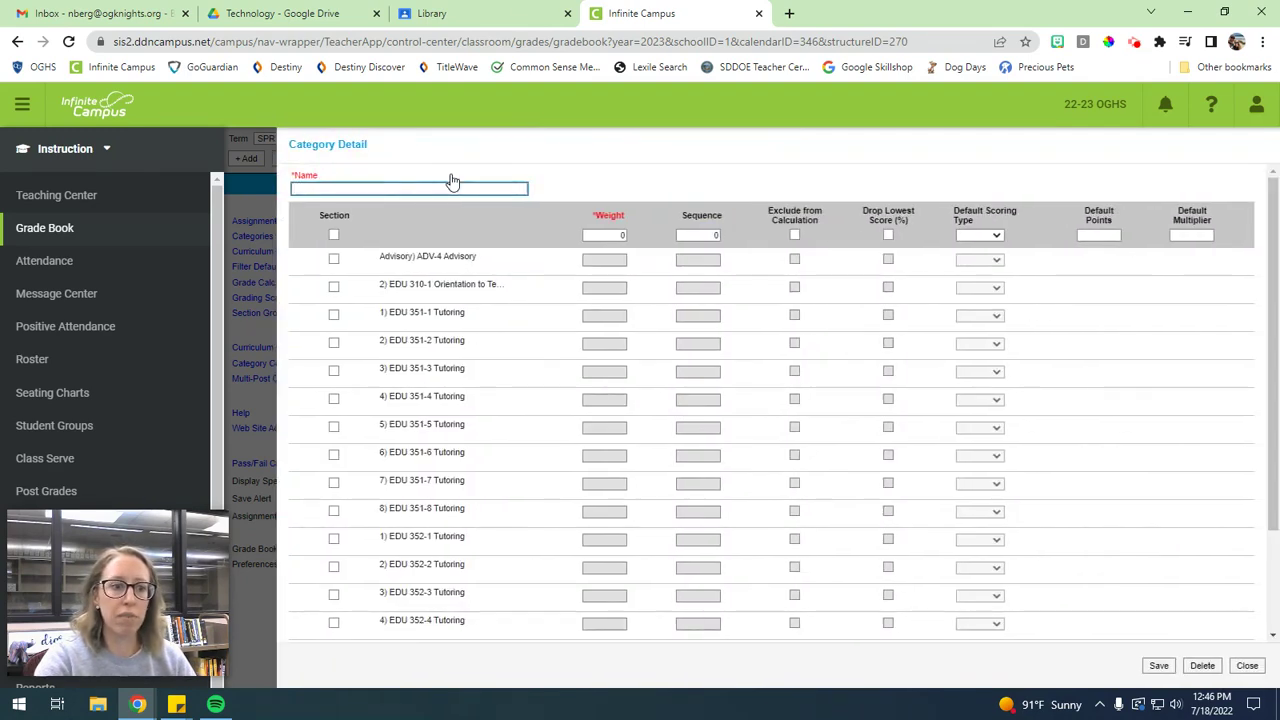
left_click(453, 188)
type("Daily Work/Test/Essays")
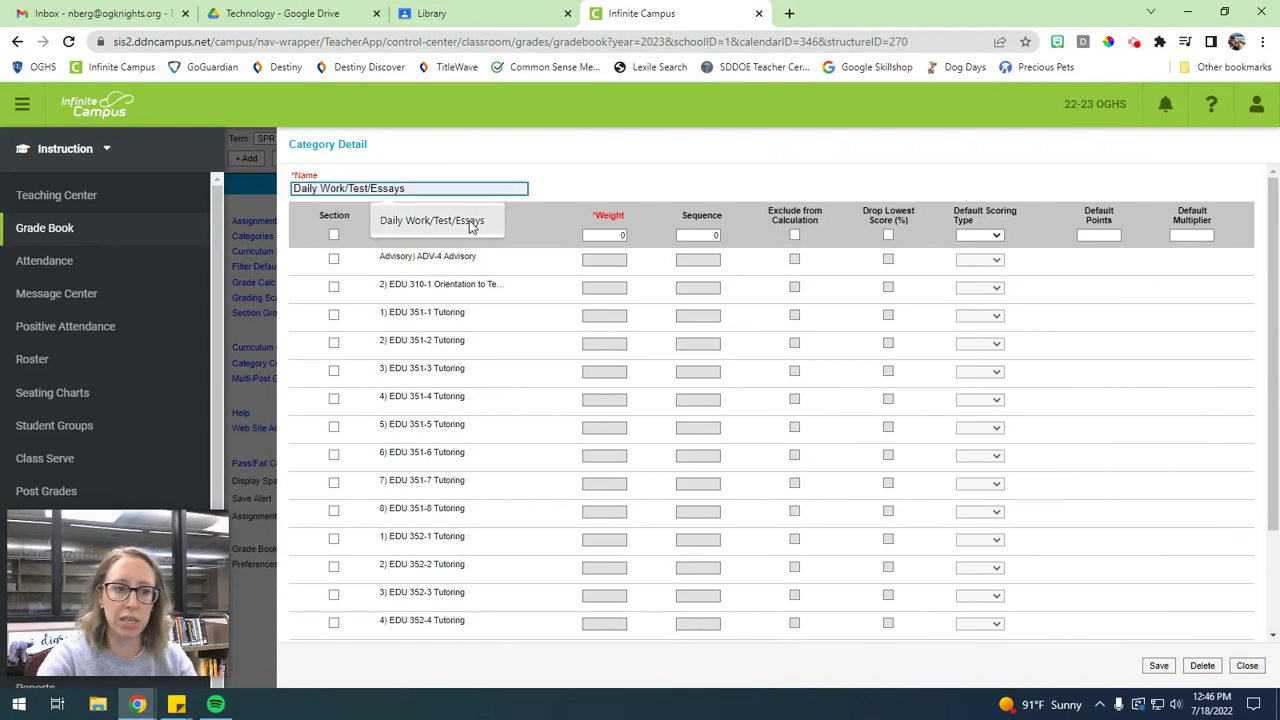
left_click(471, 222)
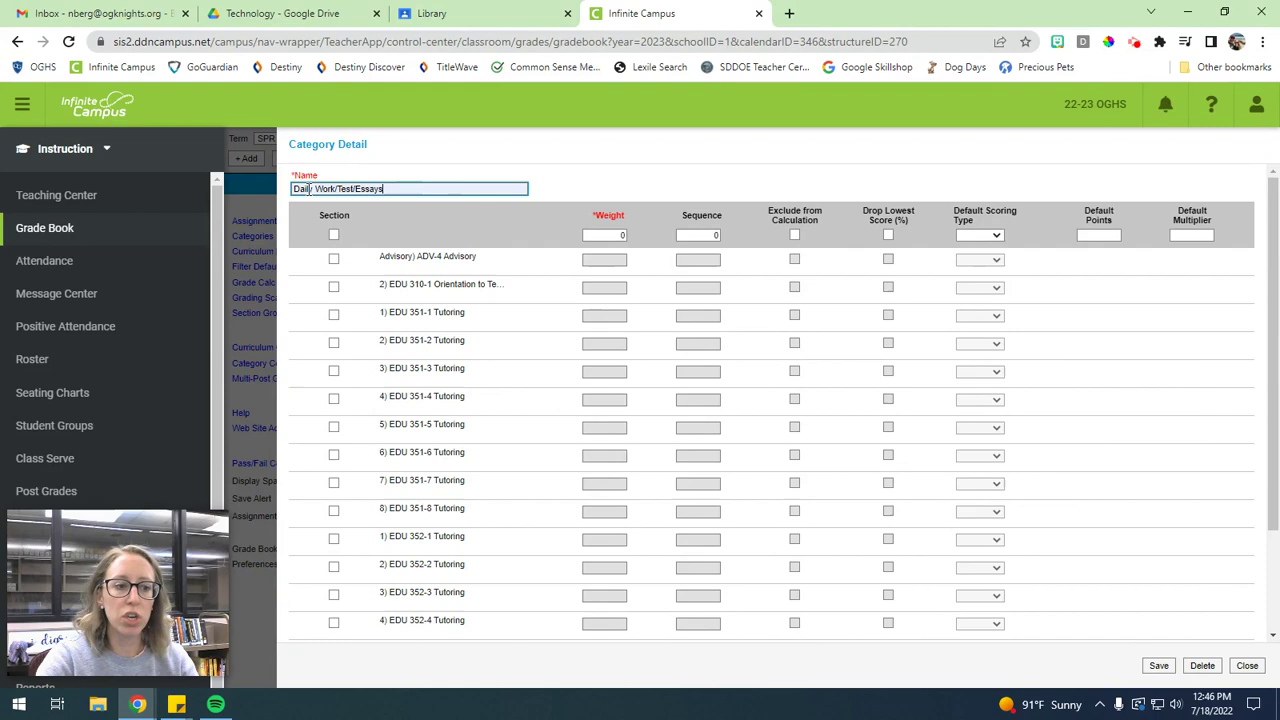
Step: Apply the new category to all sections with weight 90 and select its name for retyping
left_click(334, 235)
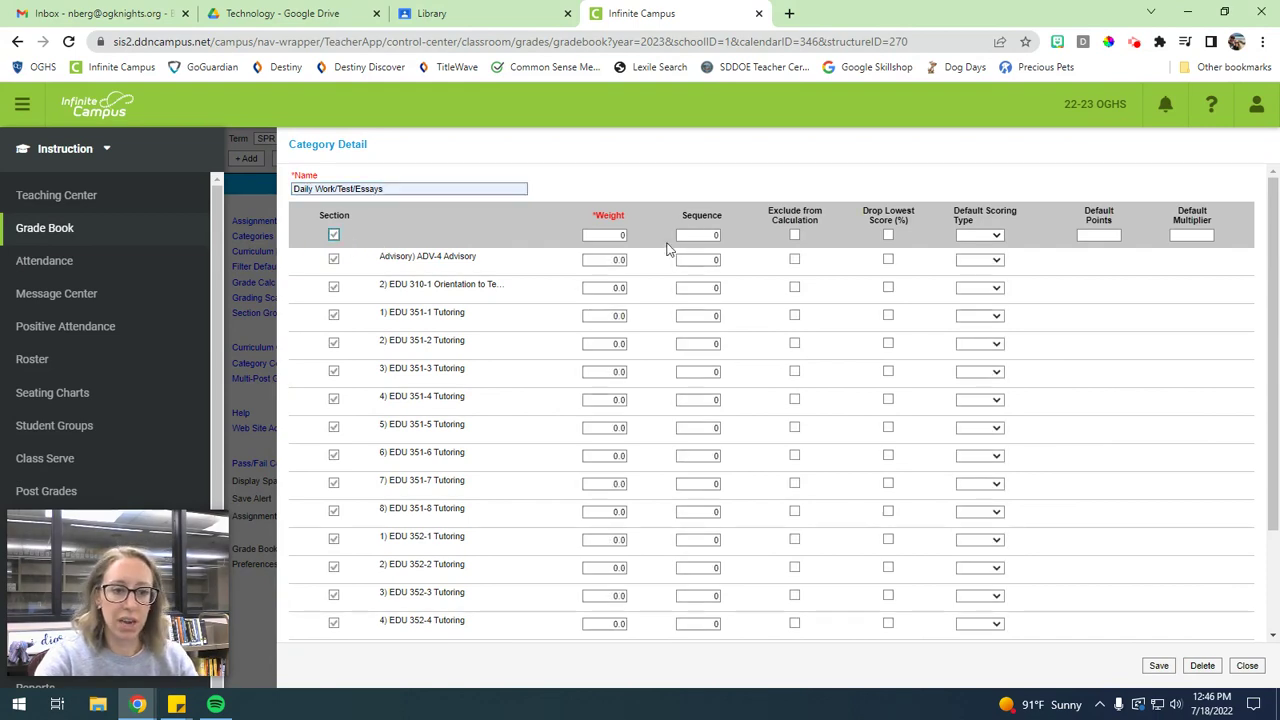
left_click(620, 235)
type("90")
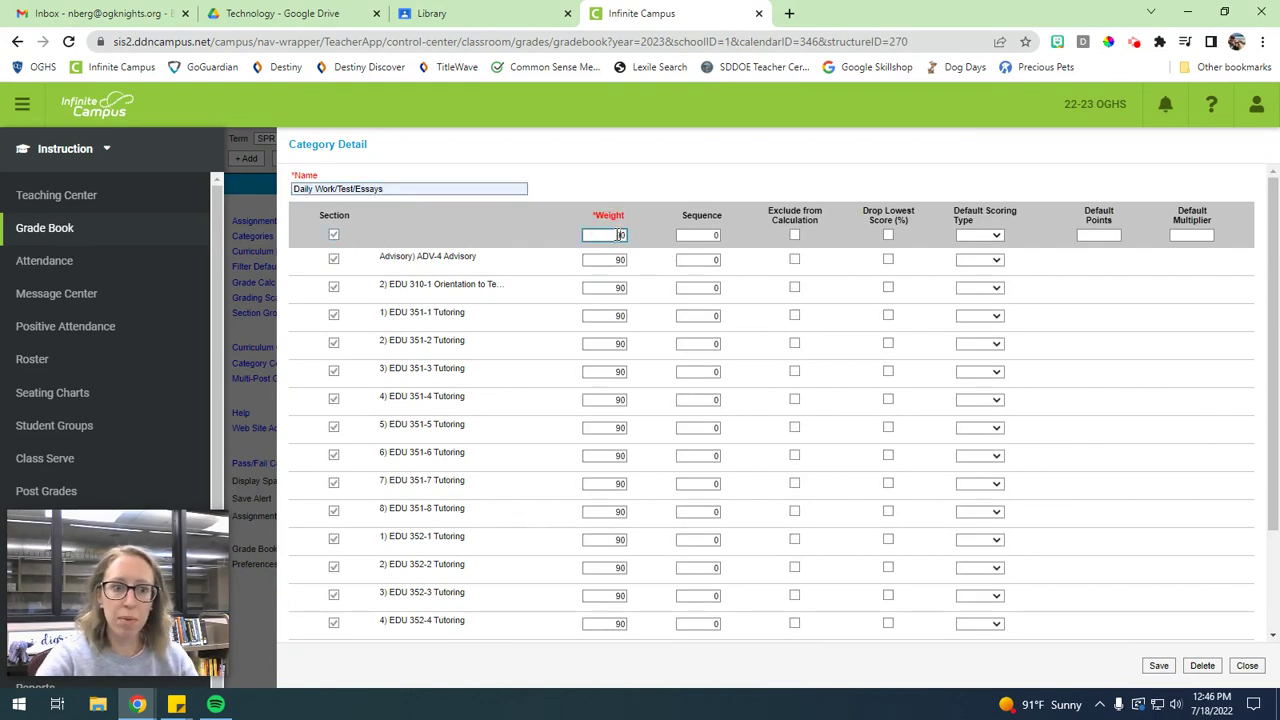
scroll(608, 560, "down", 3)
scroll(690, 300, "up", 3)
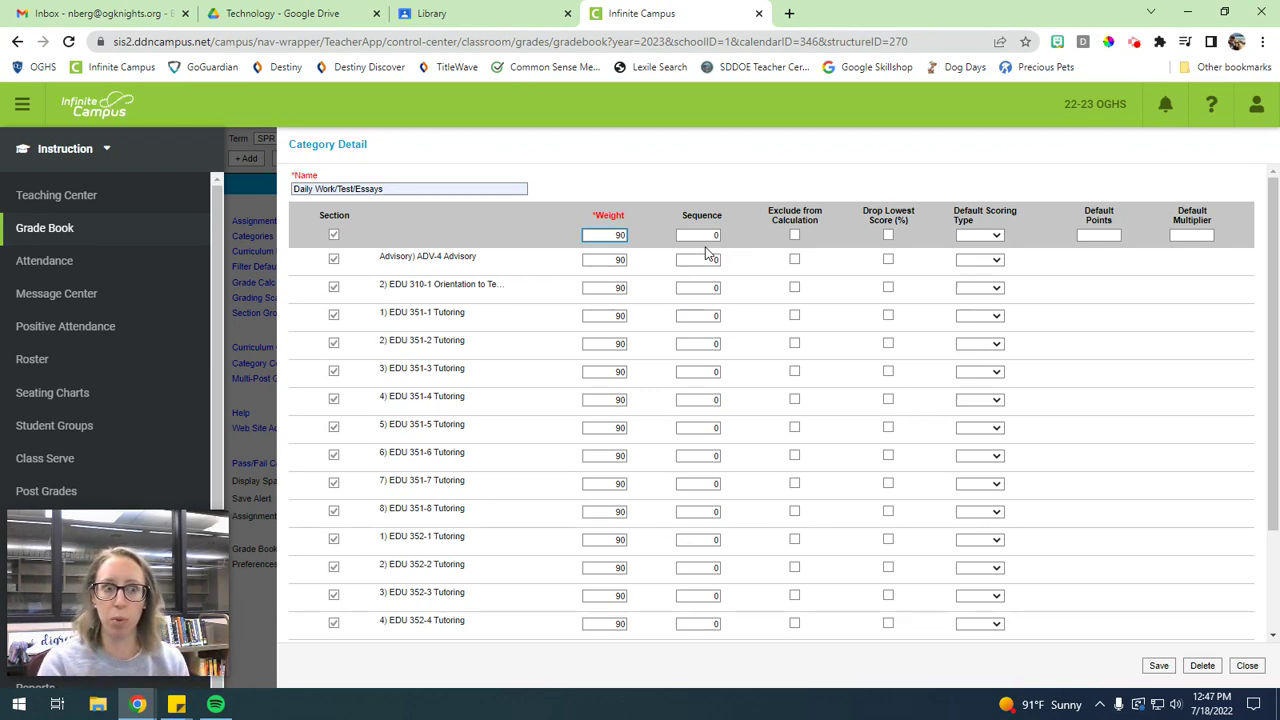
left_click_drag(396, 193, 294, 191)
Step: Rename the category Daily Work, limit it to EDU 310-1 at weight 20, and save
type("Dai")
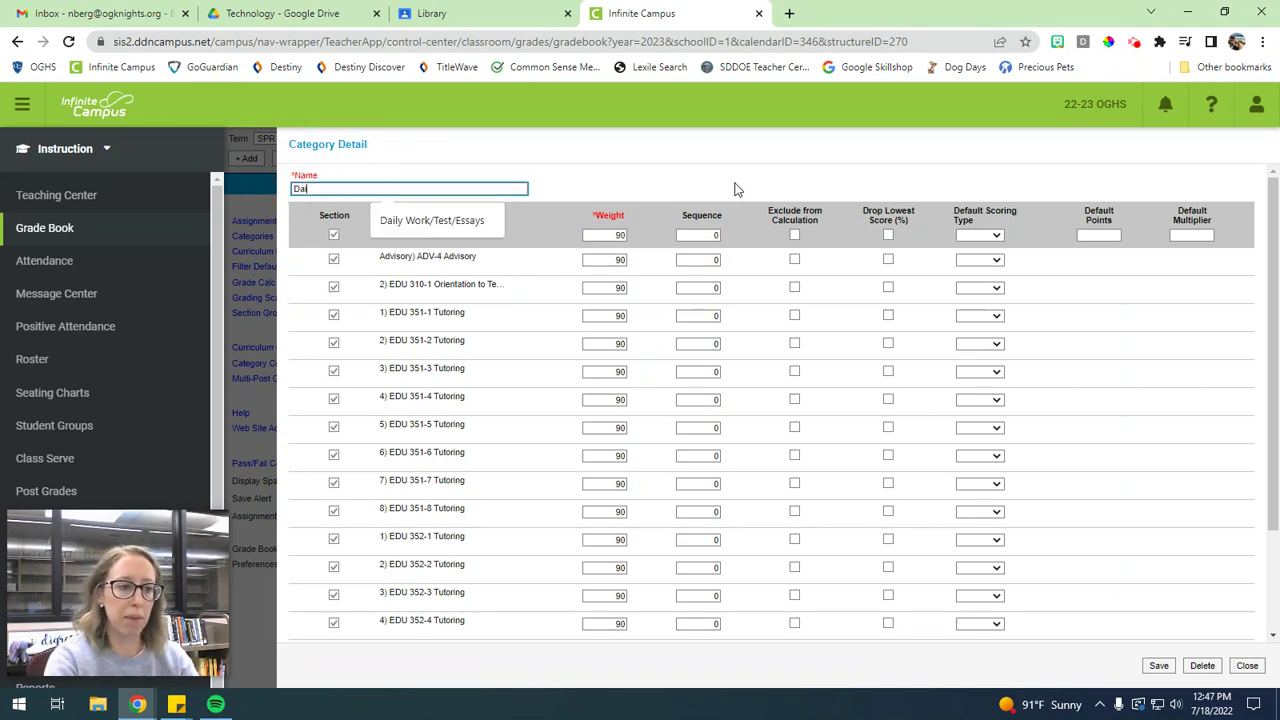
type("ly Work")
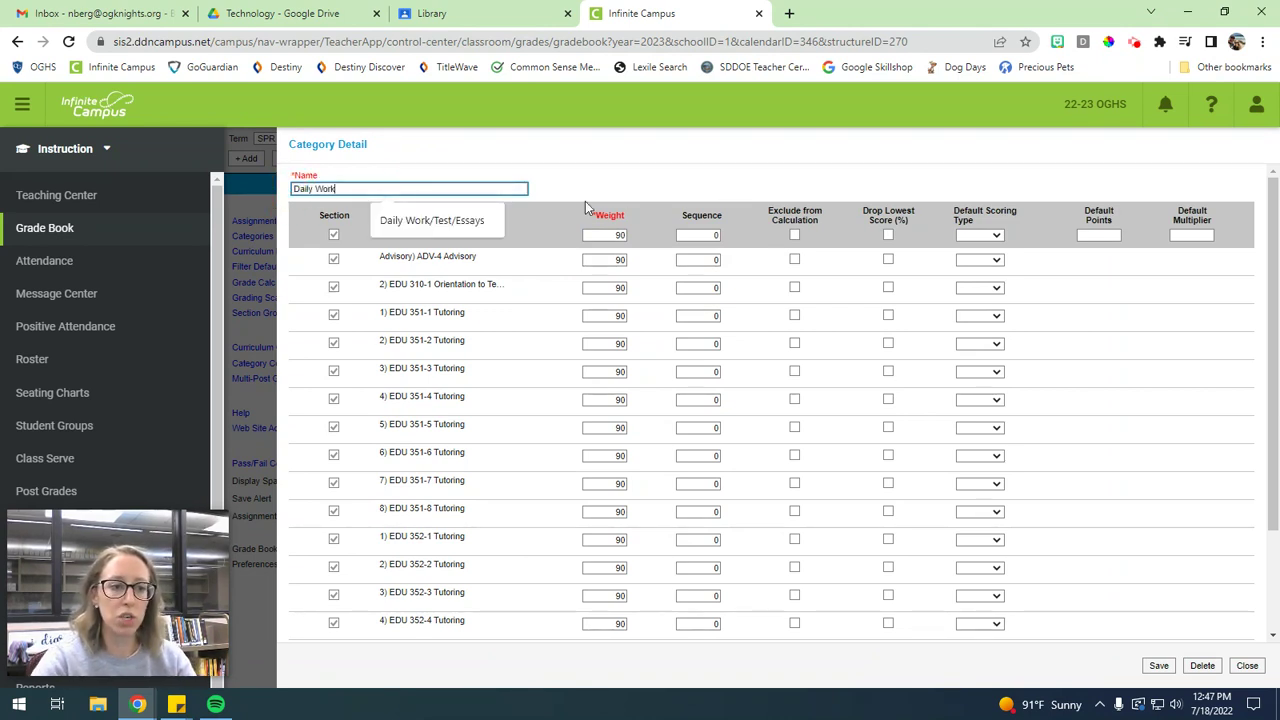
key("Escape")
double_click(618, 235)
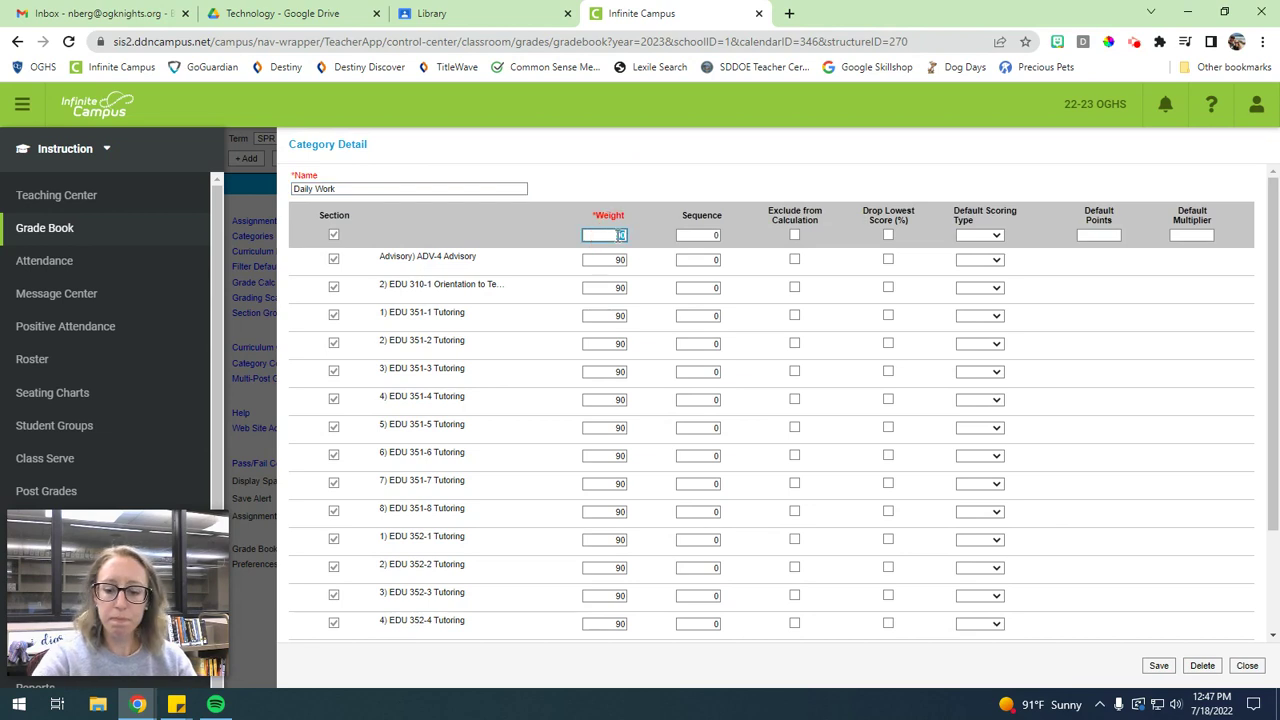
left_click(334, 236)
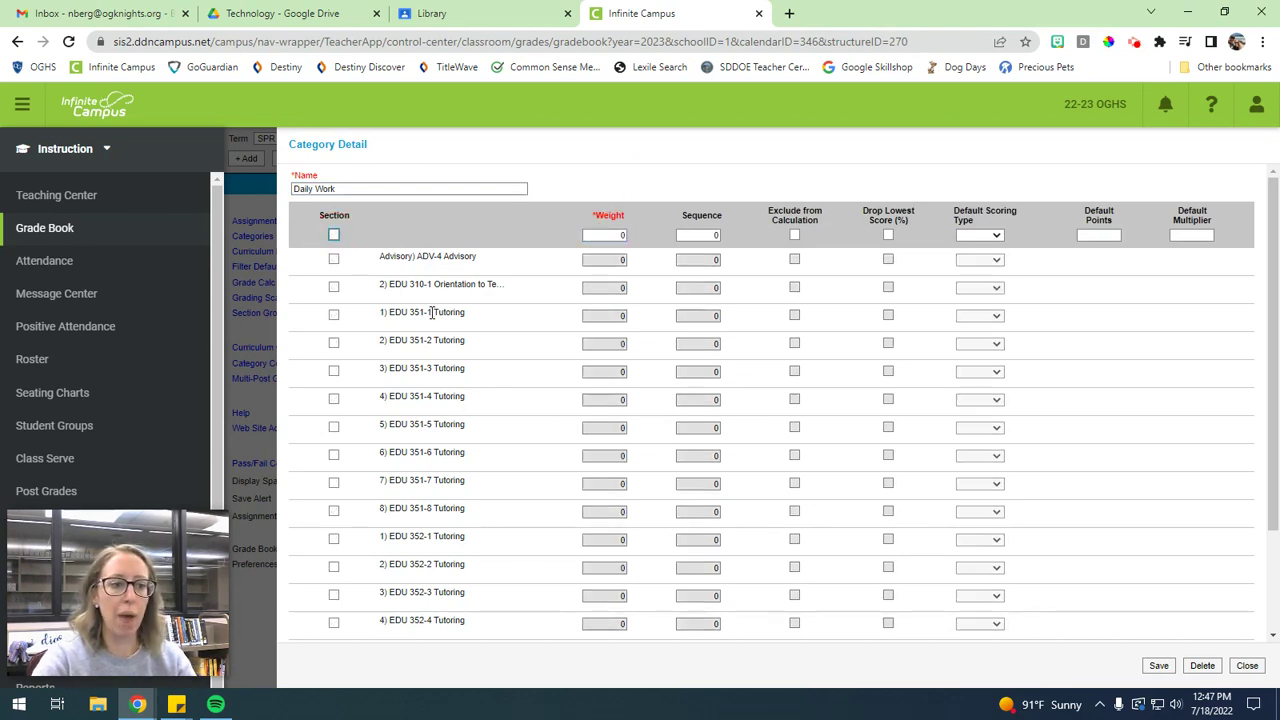
left_click(334, 287)
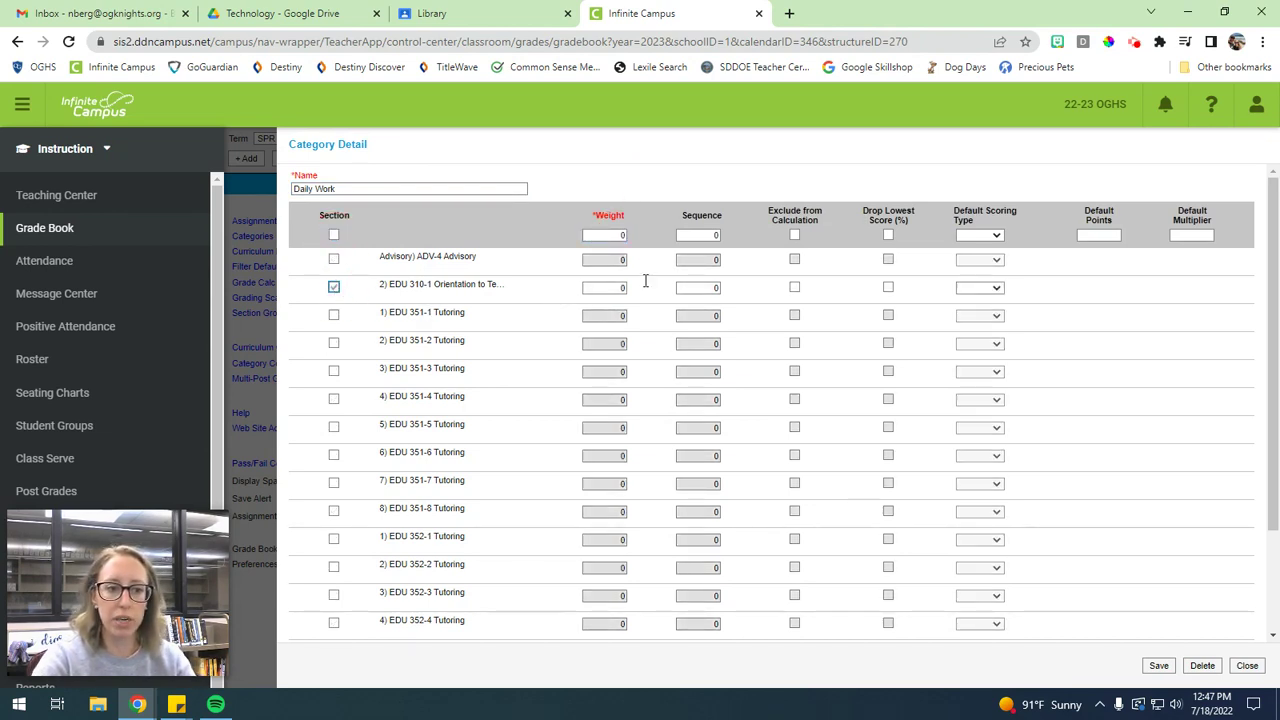
left_click(615, 236)
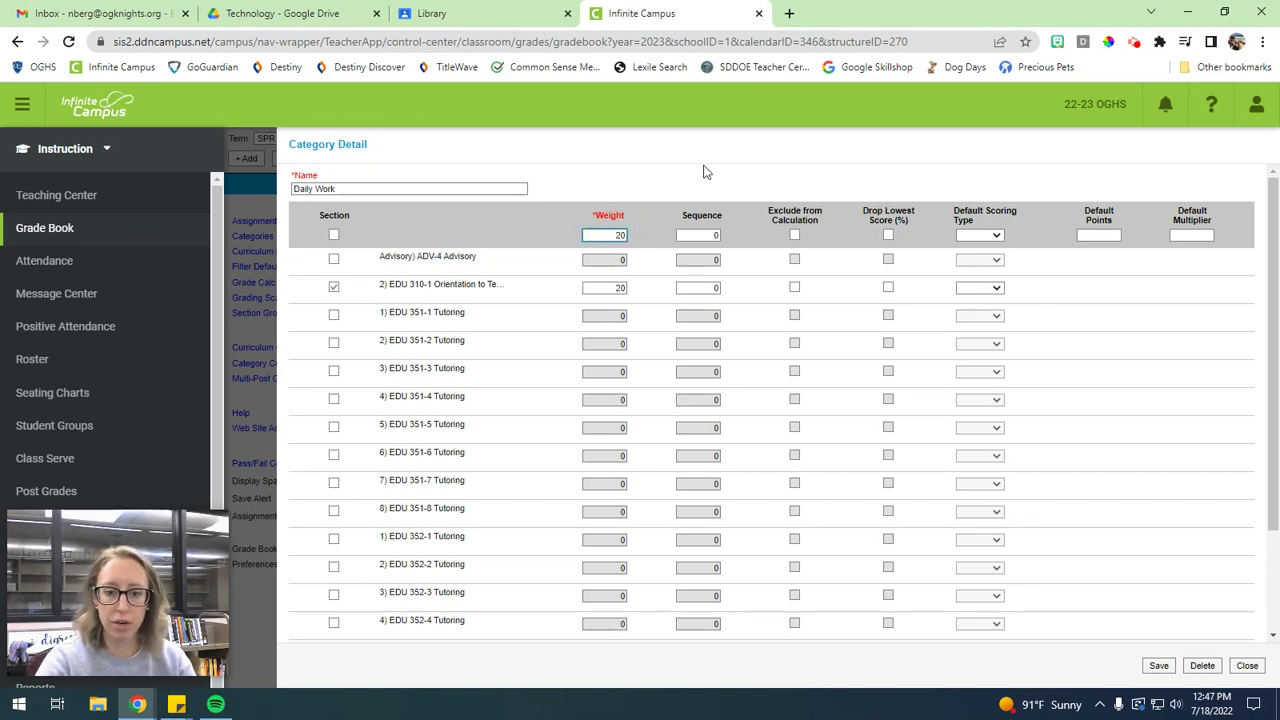
left_click(1162, 666)
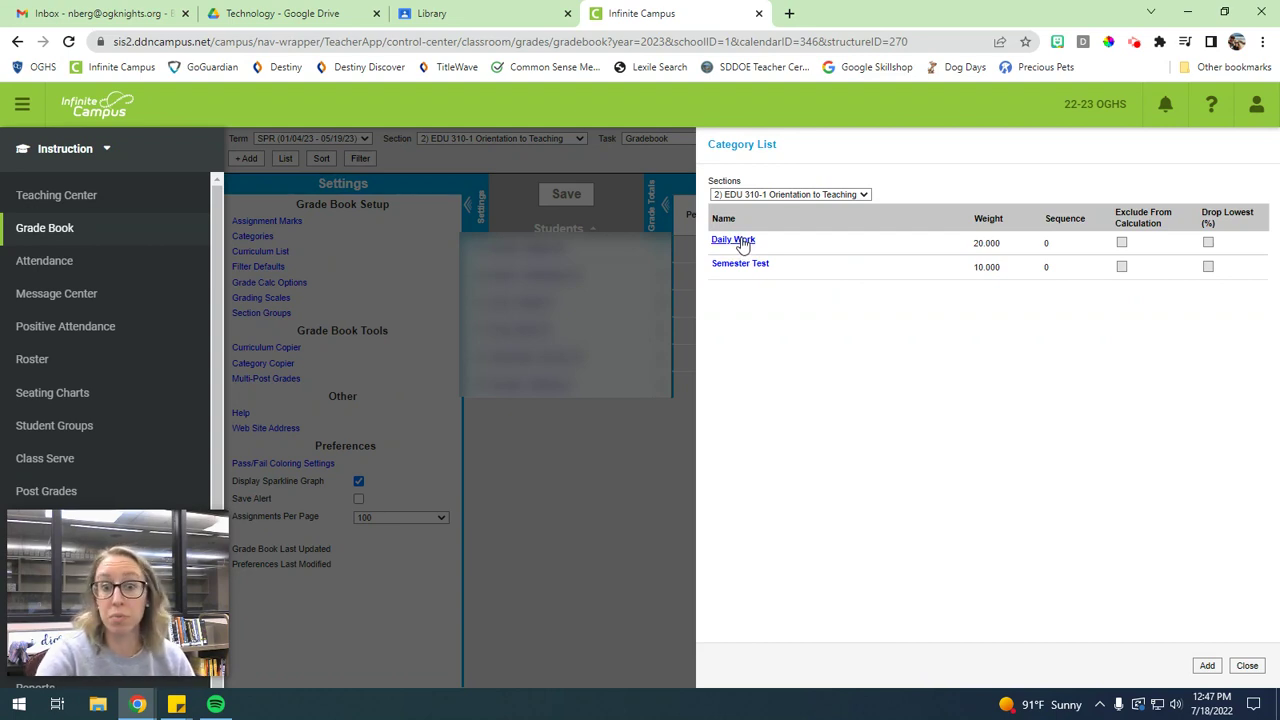
Step: Change Daily Work's weight to 30 for EDU 310-1 only, save, and close the Category List
left_click(742, 244)
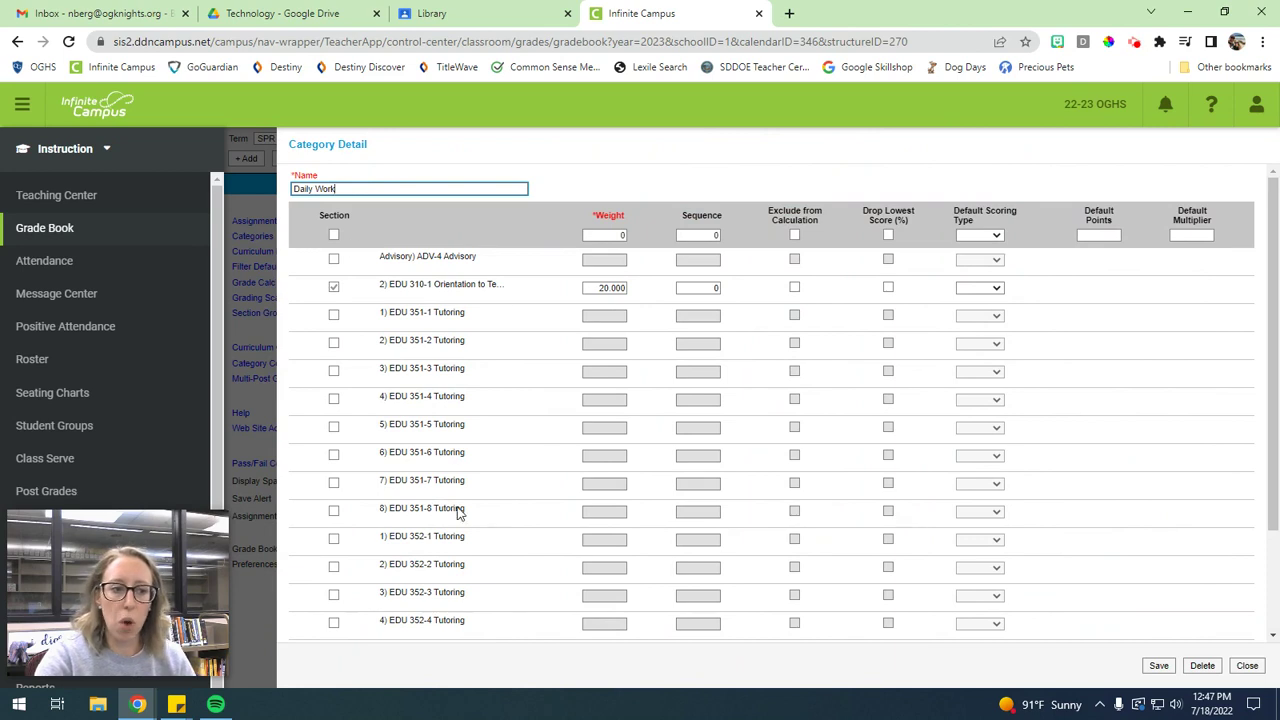
left_click(334, 236)
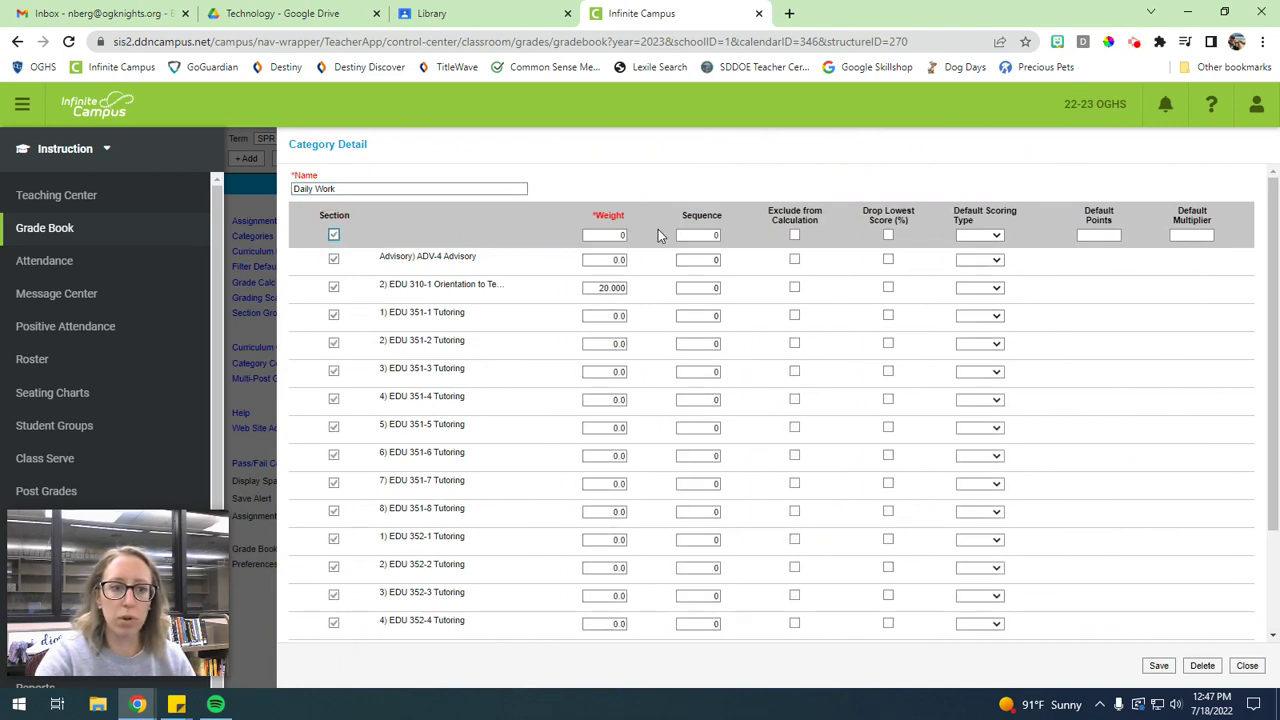
type("30")
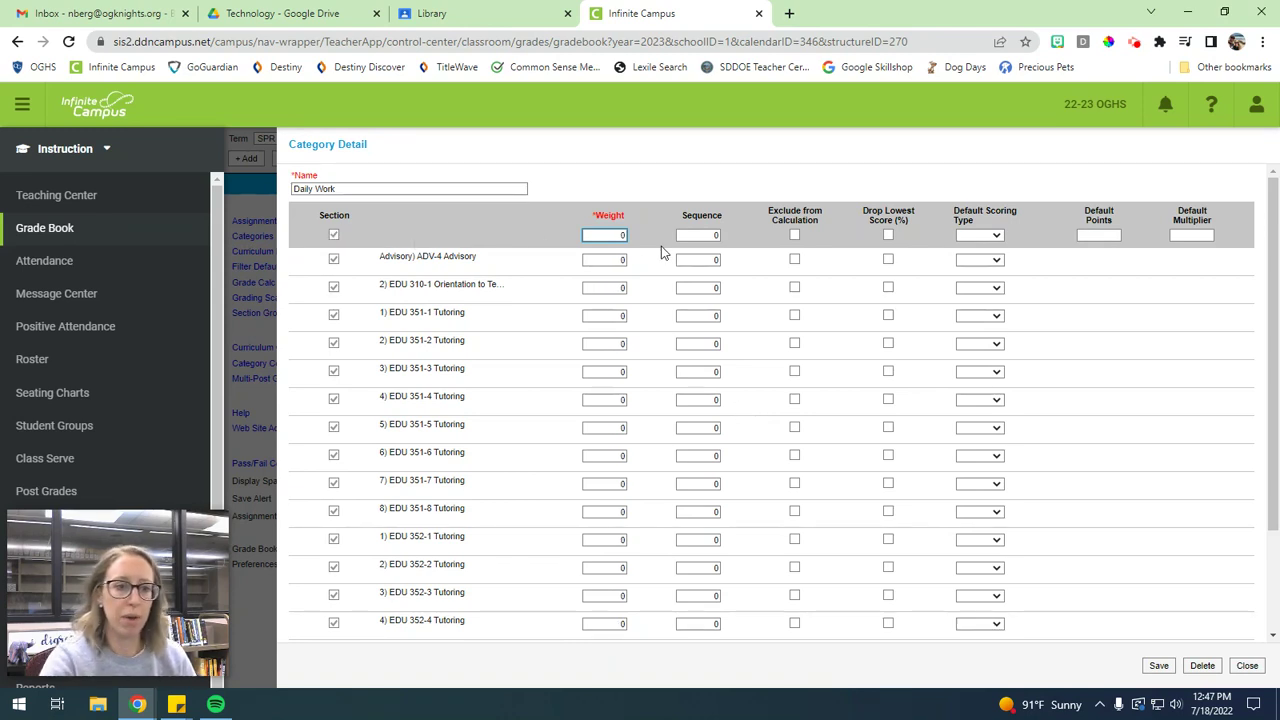
left_click(334, 235)
left_click(334, 288)
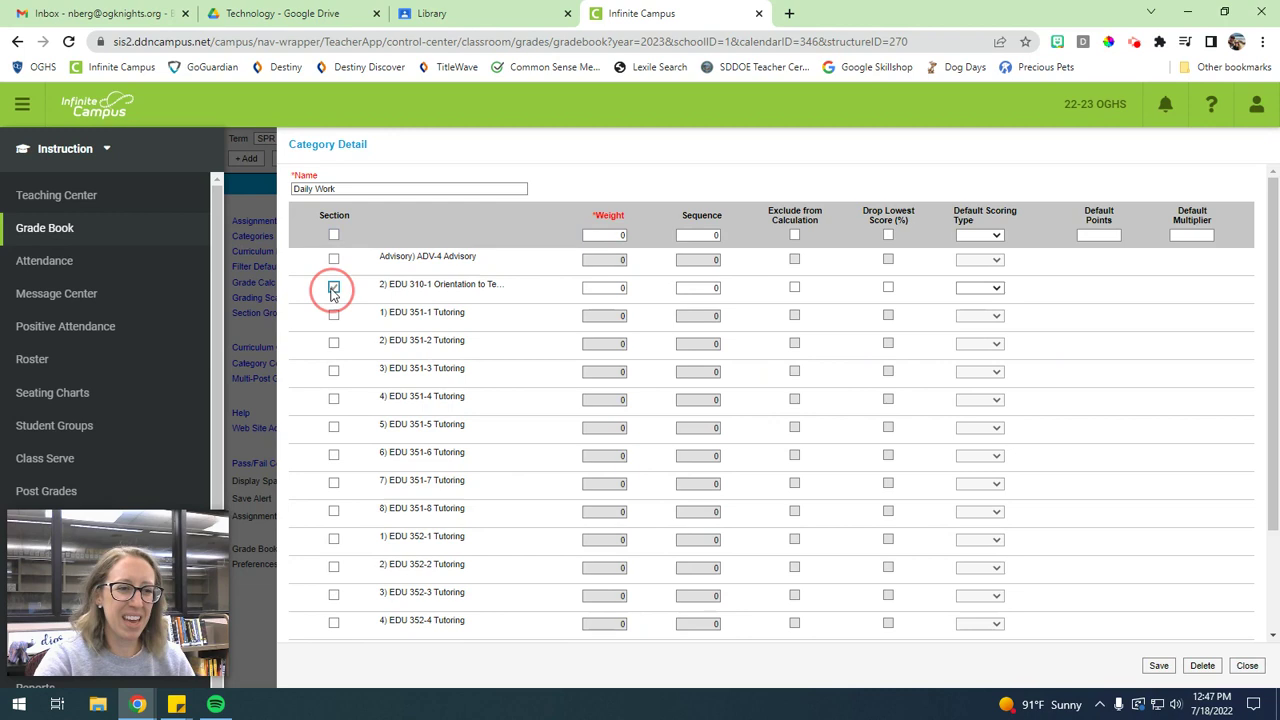
left_click(614, 287)
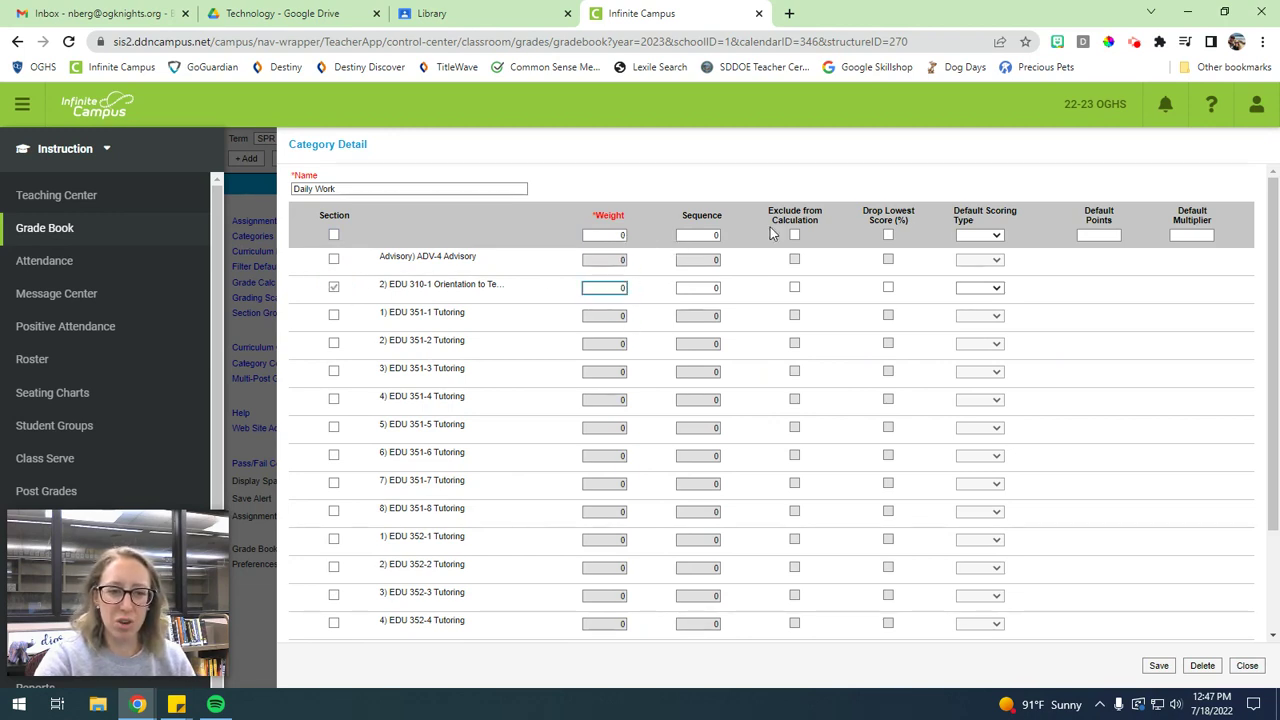
type("3")
left_click(1158, 665)
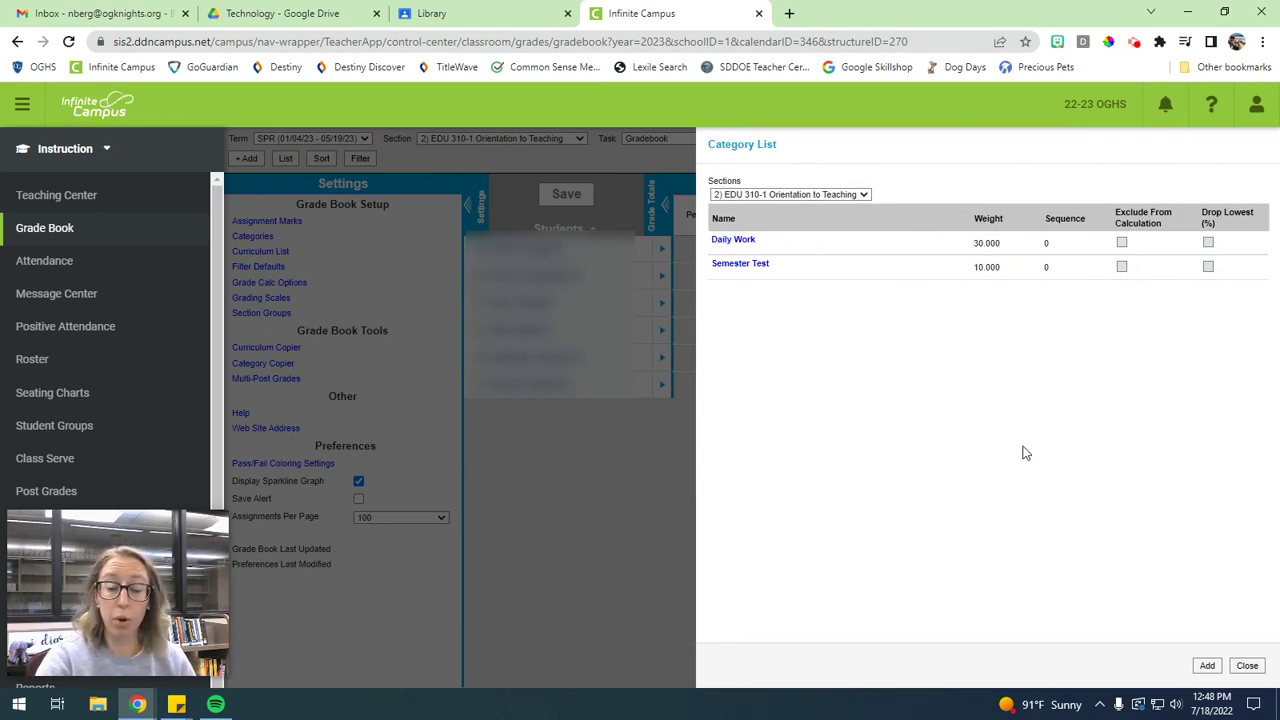
left_click(1247, 666)
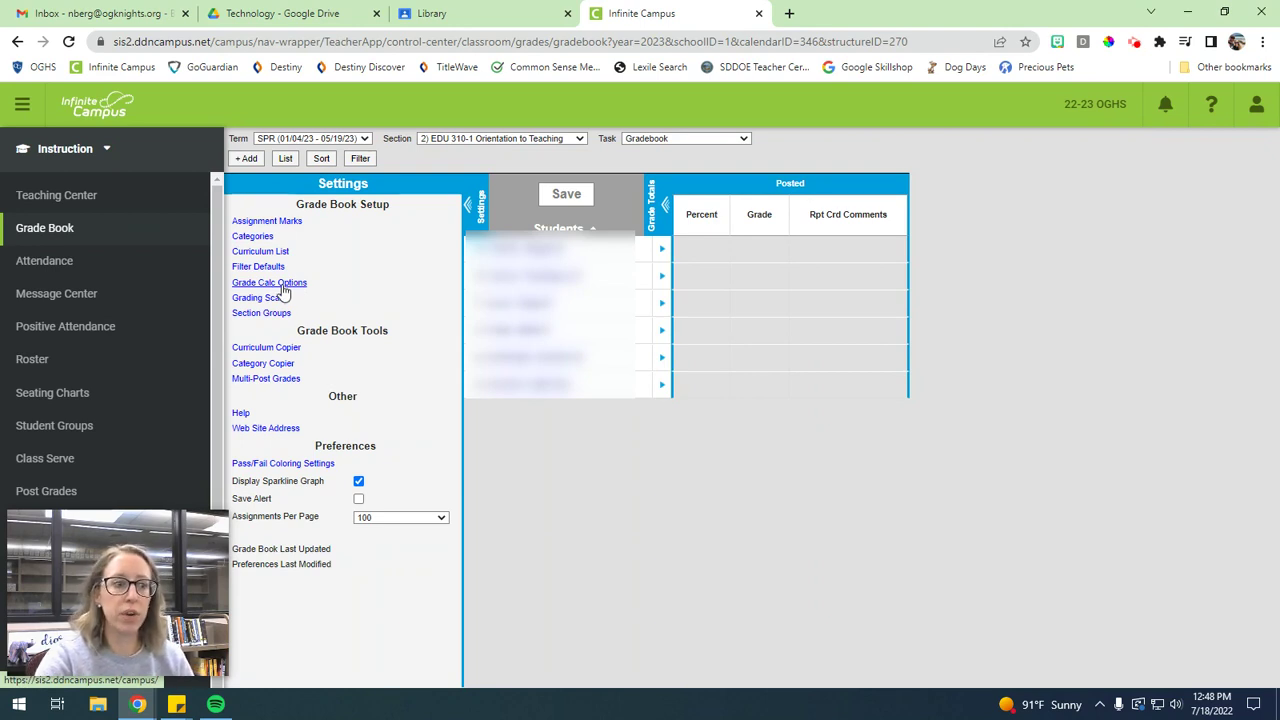
Step: Open Grade Calc Options and continue past the required-records processing
left_click(250, 285)
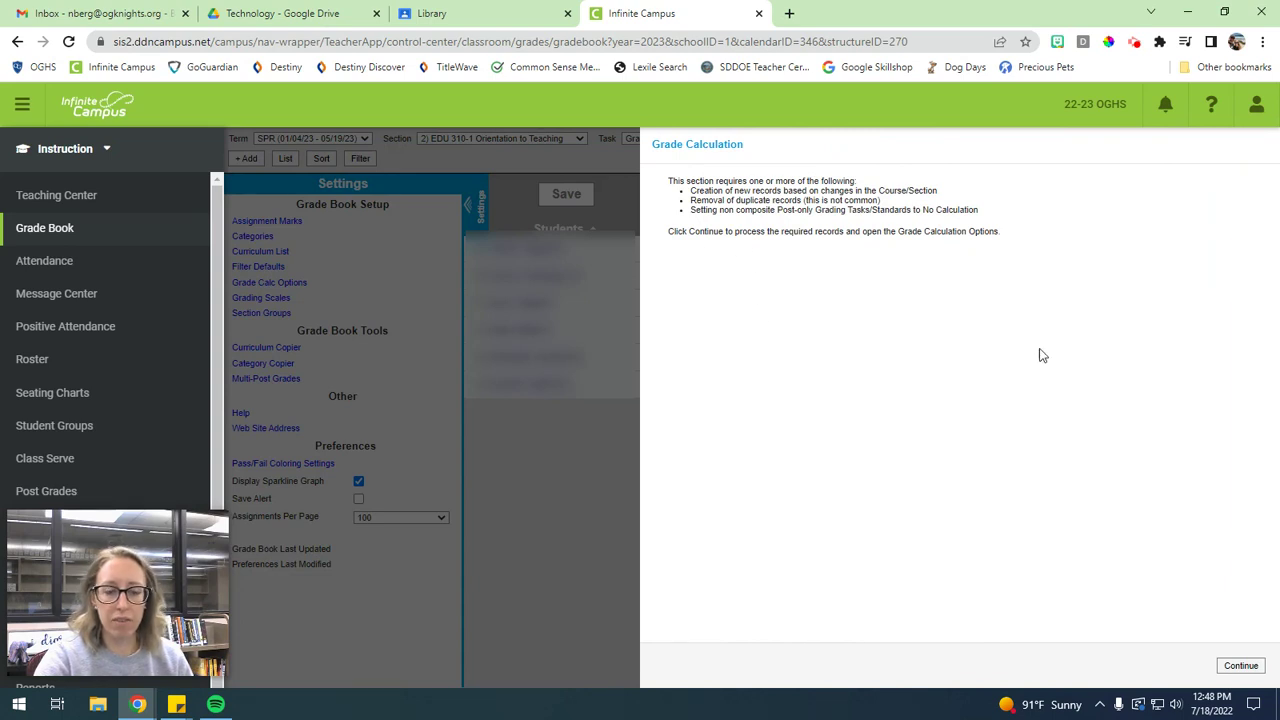
left_click(1241, 666)
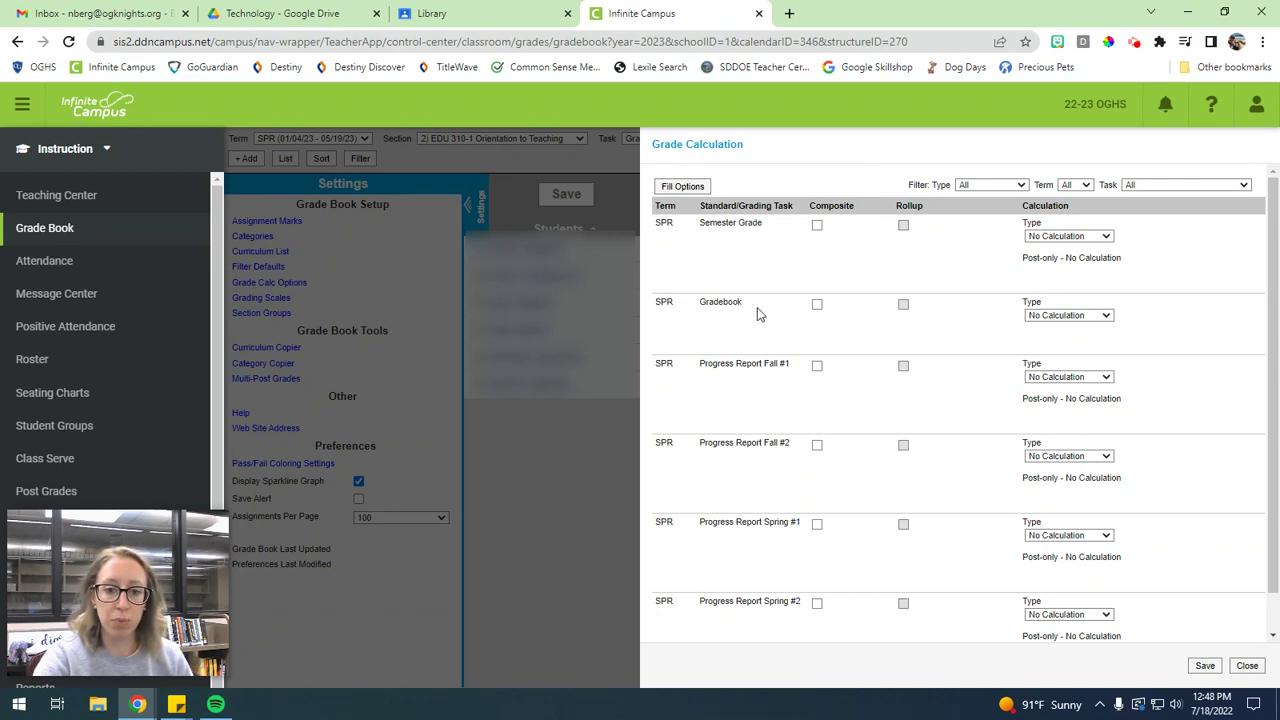
Step: Set Gradebook to In-Progress Grade on the High School Scale with weighted categories, and save
left_click(1088, 316)
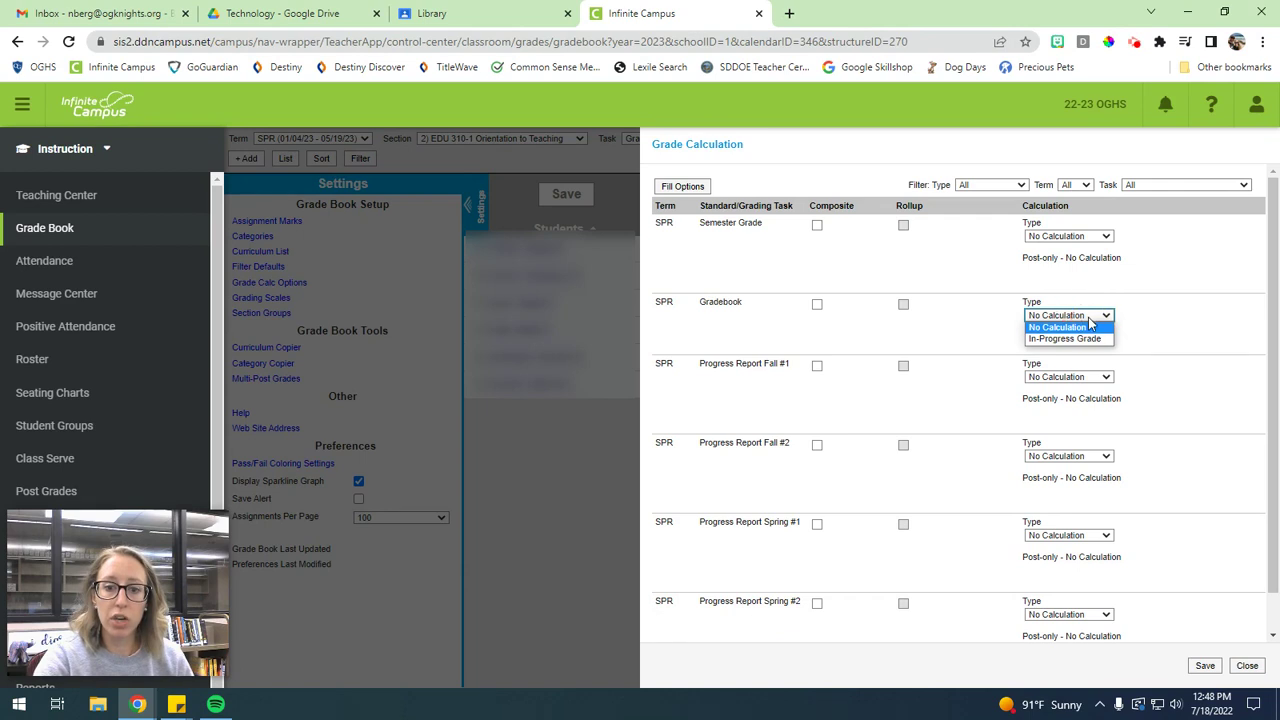
left_click(1087, 340)
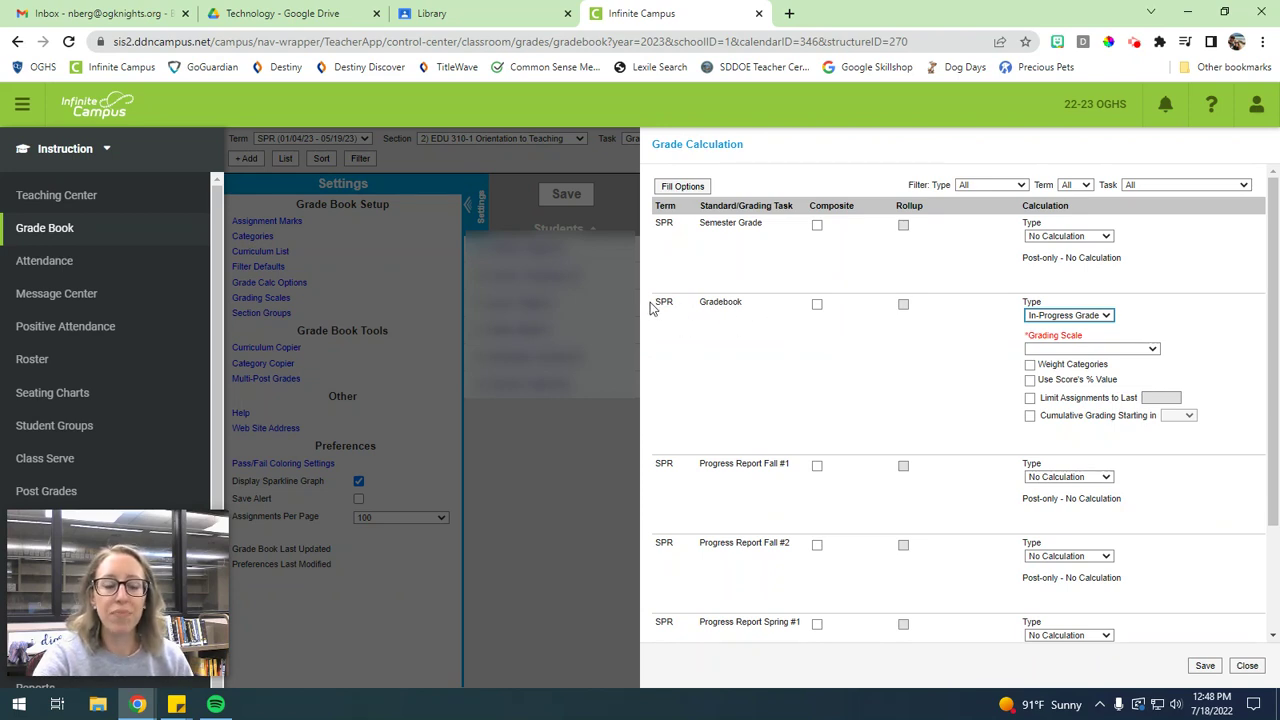
left_click(1101, 349)
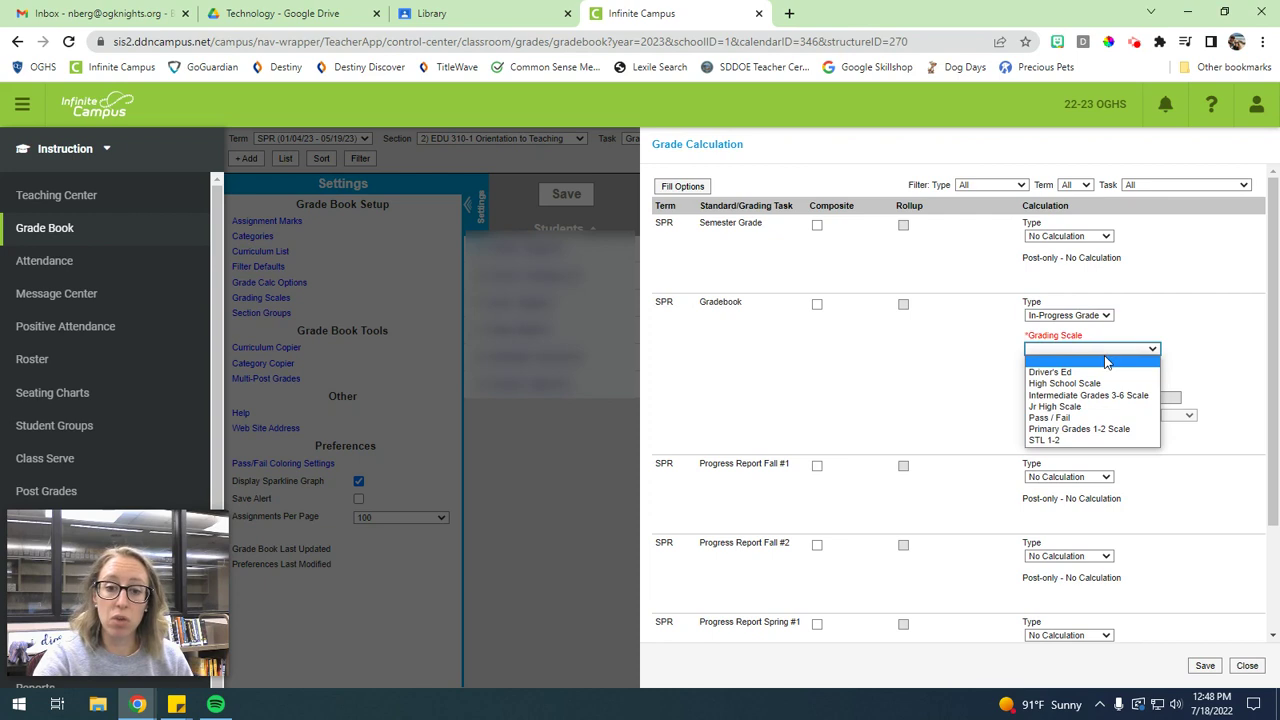
left_click(1097, 383)
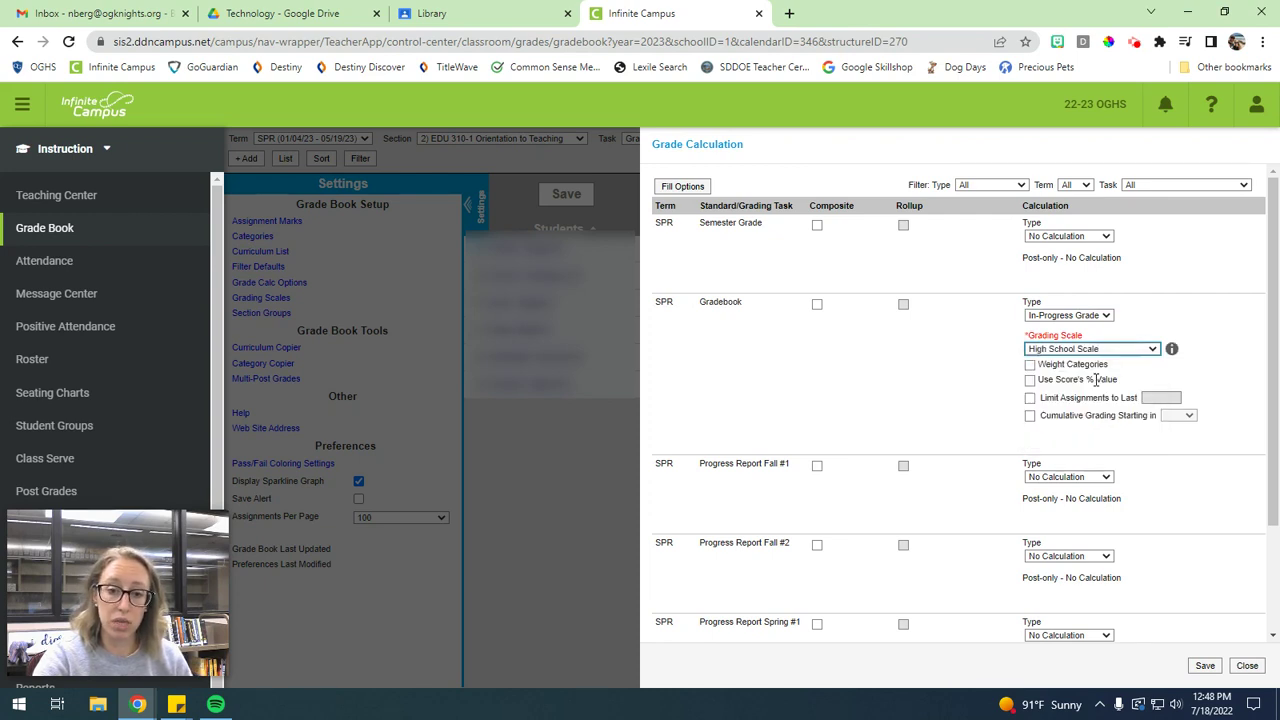
left_click(1030, 366)
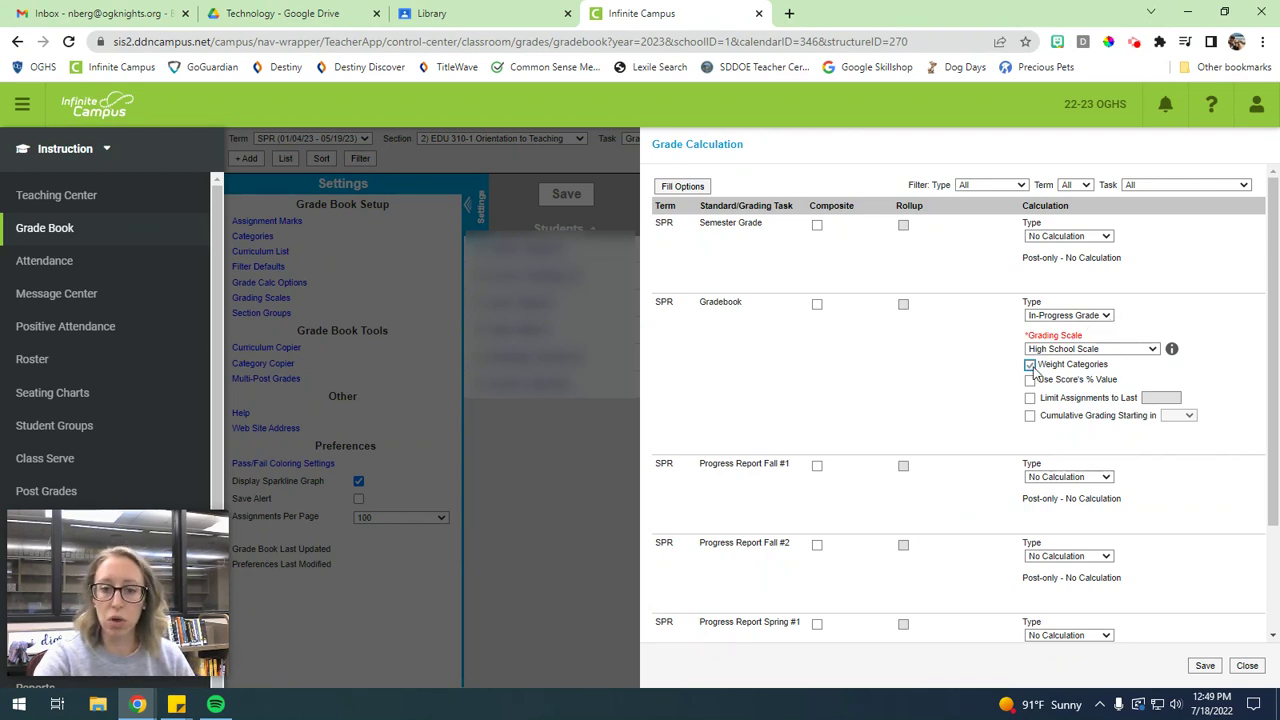
left_click(1205, 666)
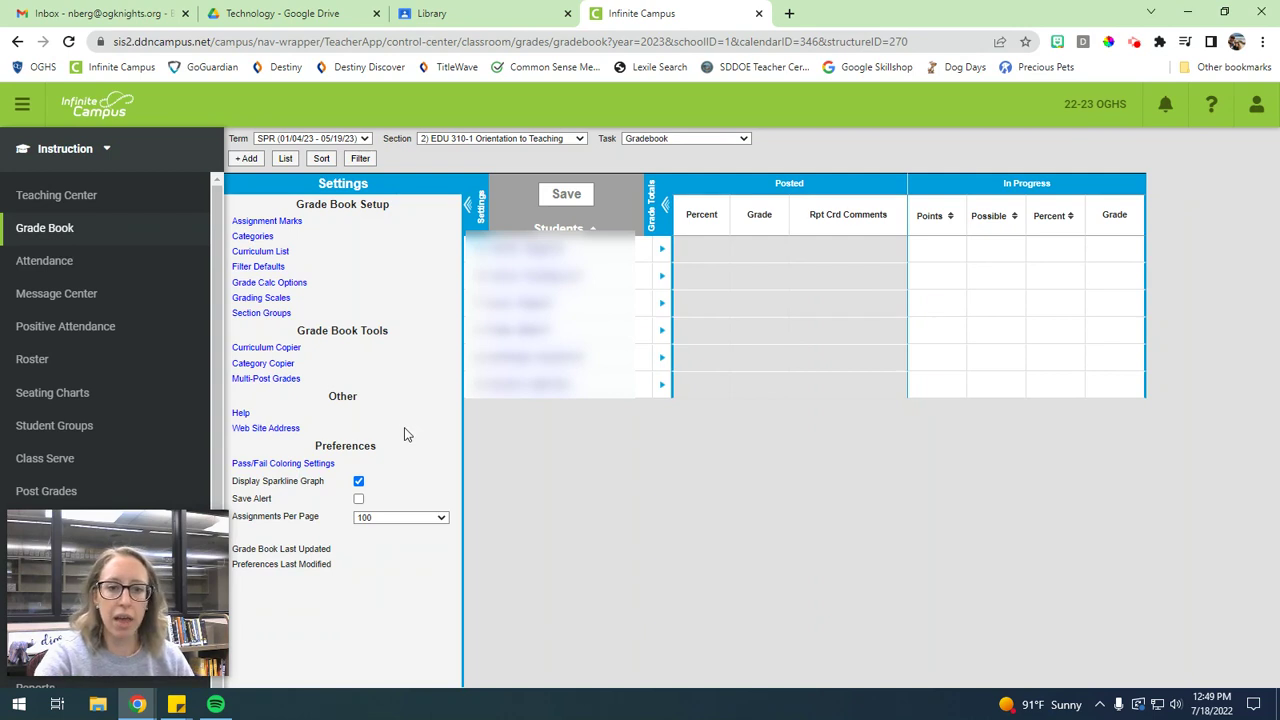
Step: Enable Mute Pass/Fail Coloring in the account settings, save it, and return to the gradebook
left_click(279, 460)
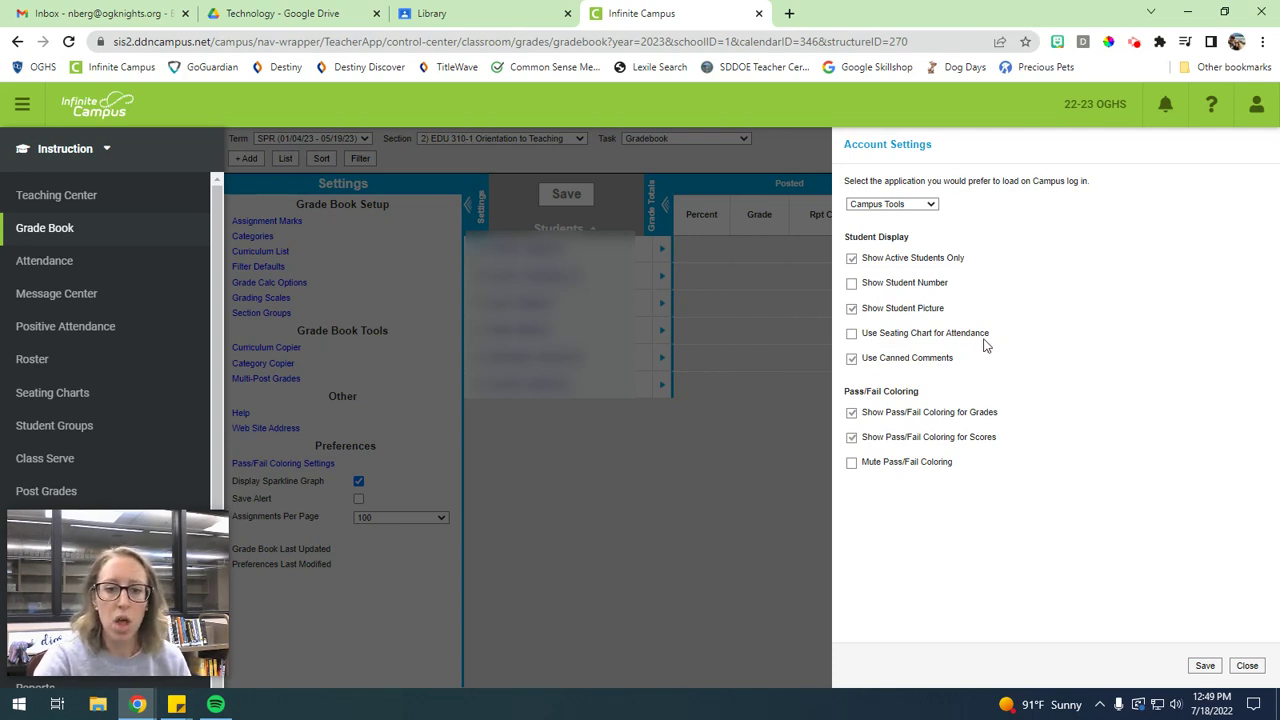
left_click(852, 462)
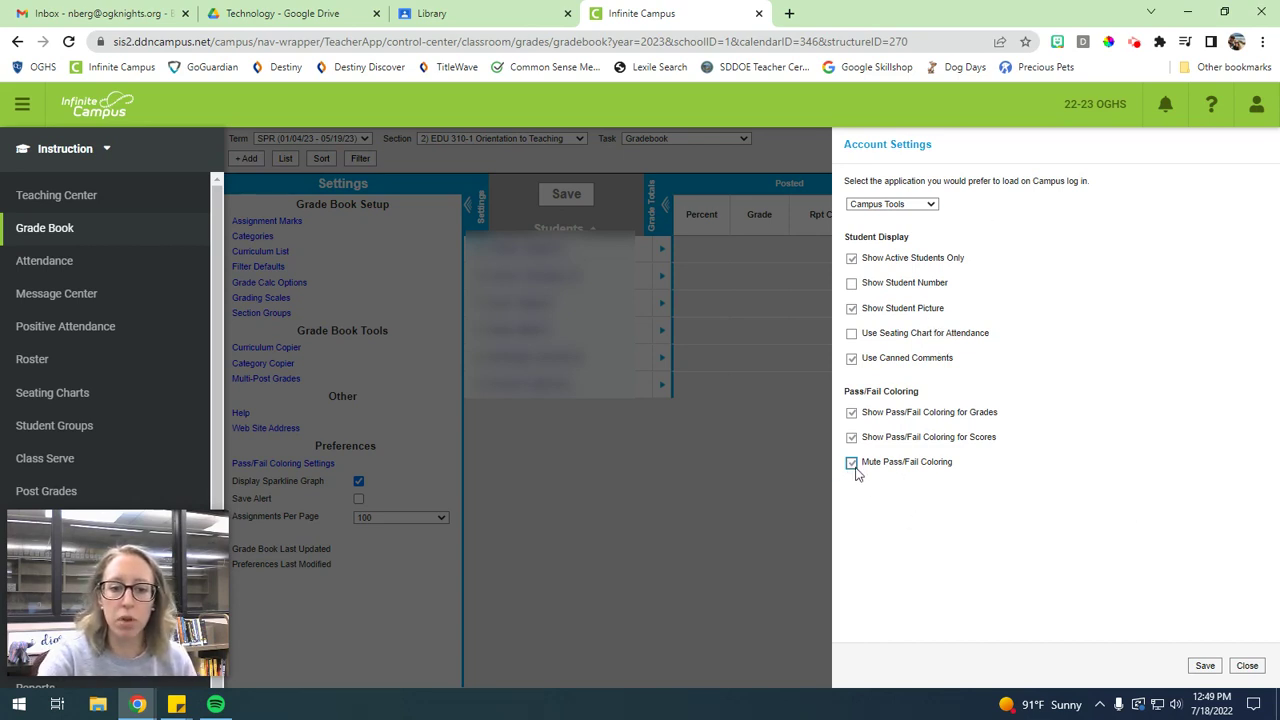
left_click(1206, 666)
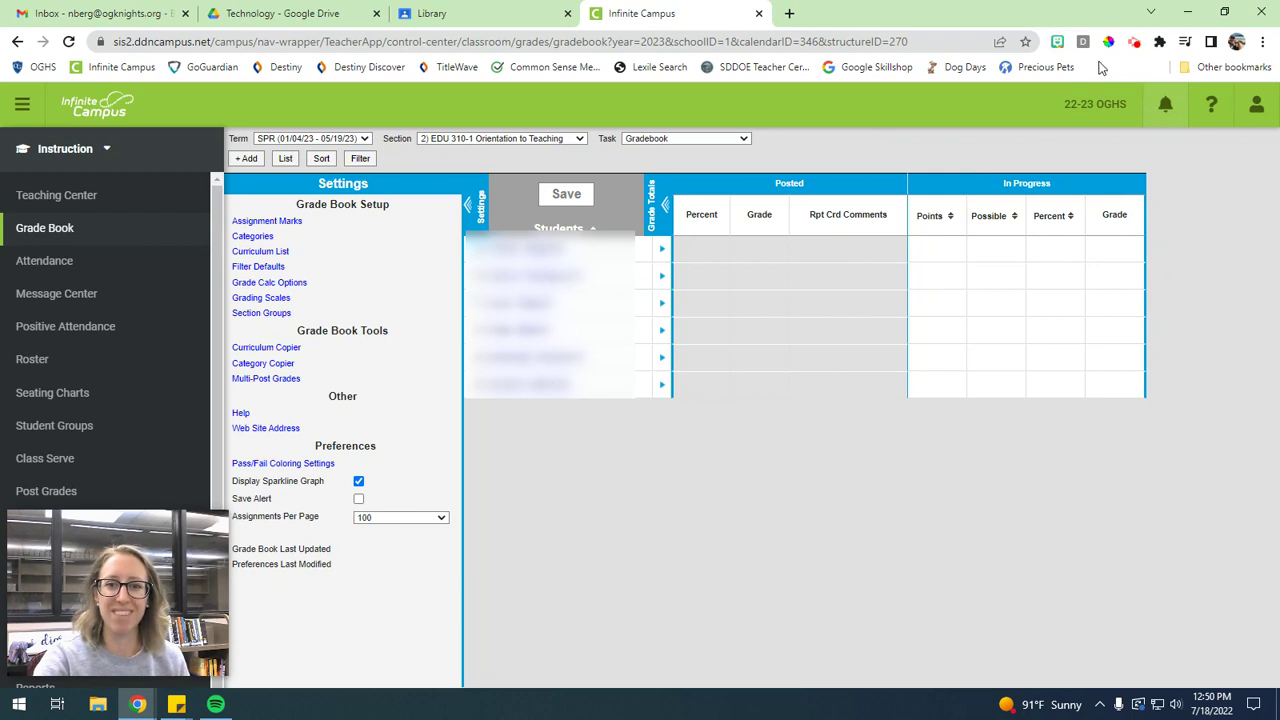
left_click(1134, 43)
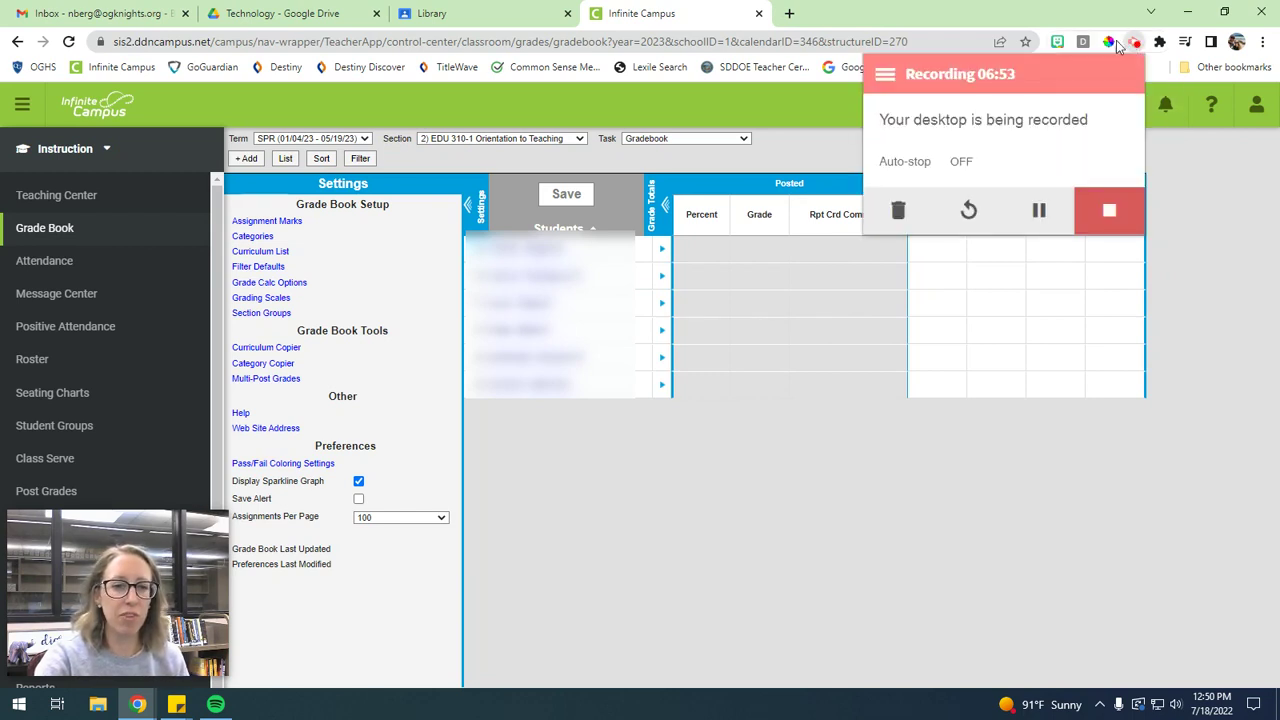